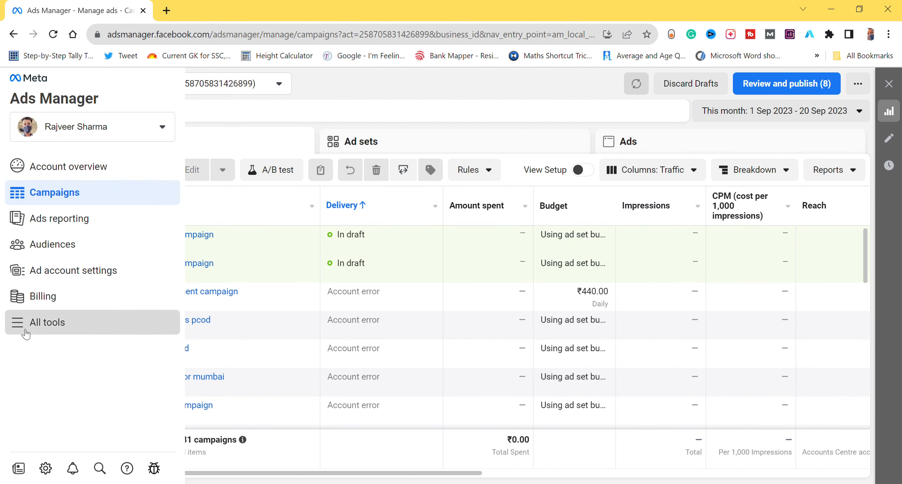
Open the Automated rules page from the full tool list and check which columns its table offers.
left_click(25, 331)
scroll(242, 331, "down", 7)
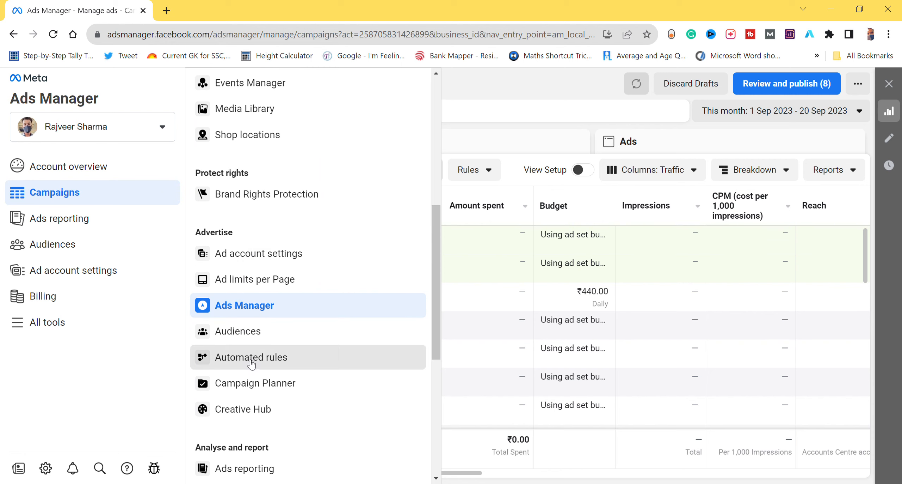
left_click(269, 367)
left_click(211, 8)
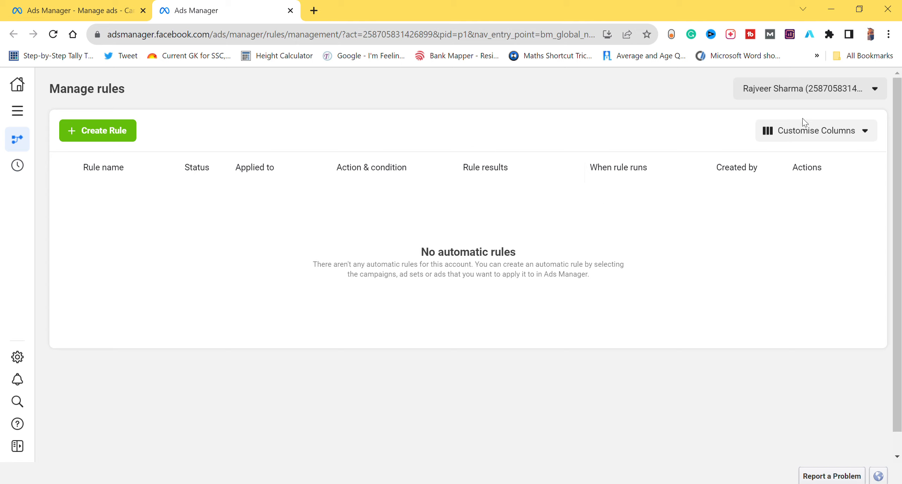
left_click(803, 134)
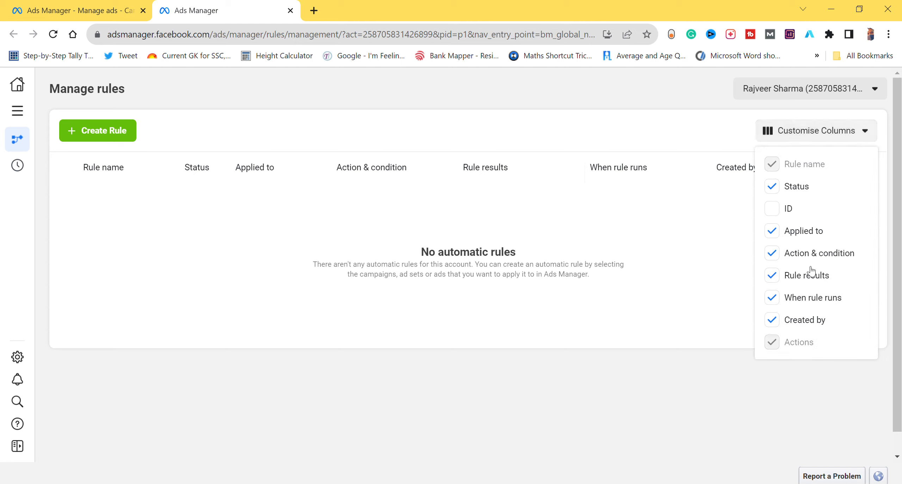
left_click(631, 229)
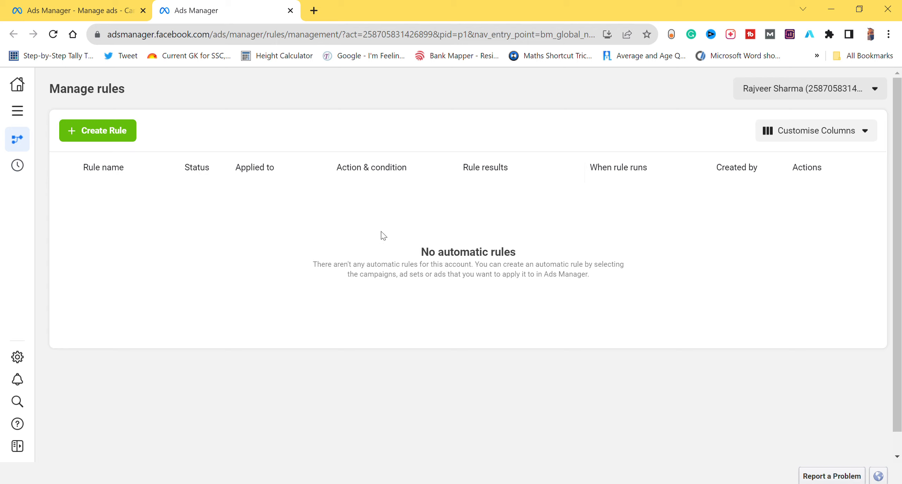
Start creating a custom rule and name it test1.
left_click(111, 133)
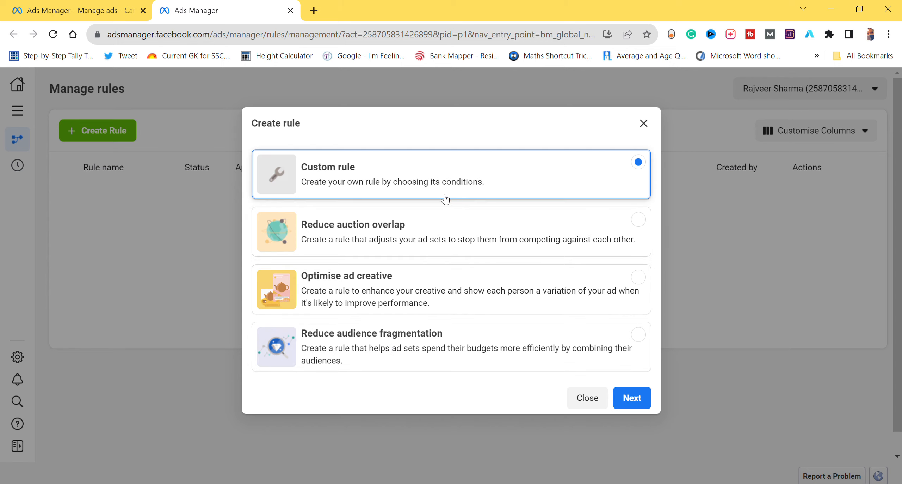
left_click(623, 400)
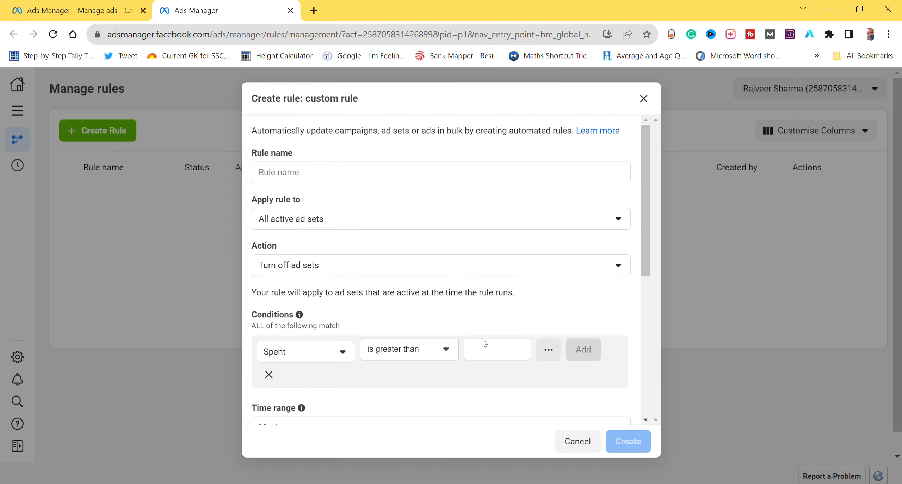
left_click(316, 178)
type("test1")
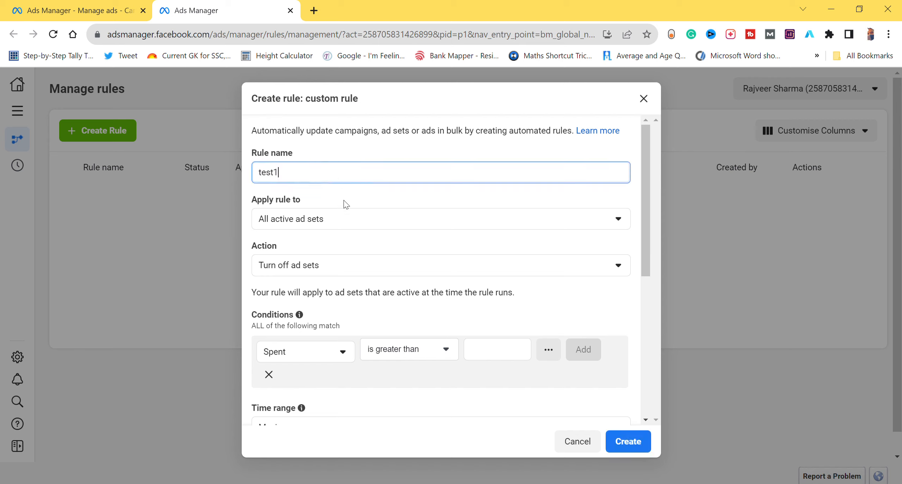
left_click(335, 204)
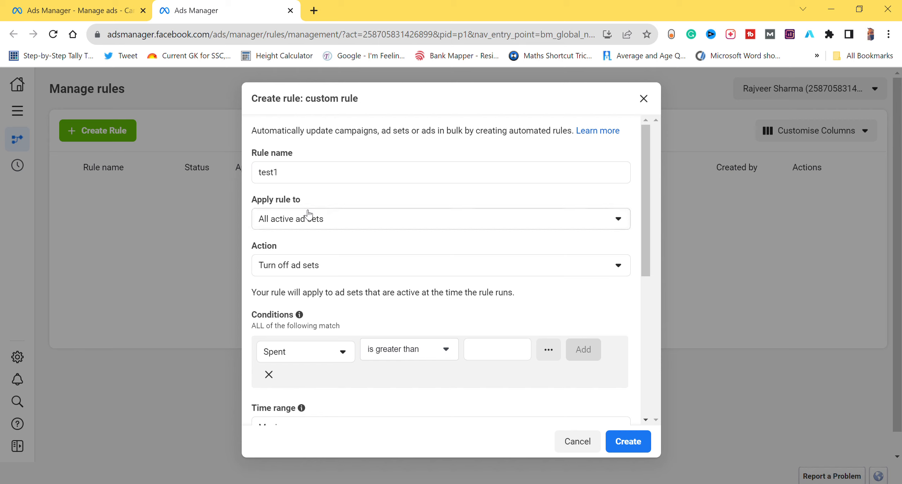
Try applying the rule to all active ads and to all active campaigns, ending on all active ad sets.
left_click(339, 219)
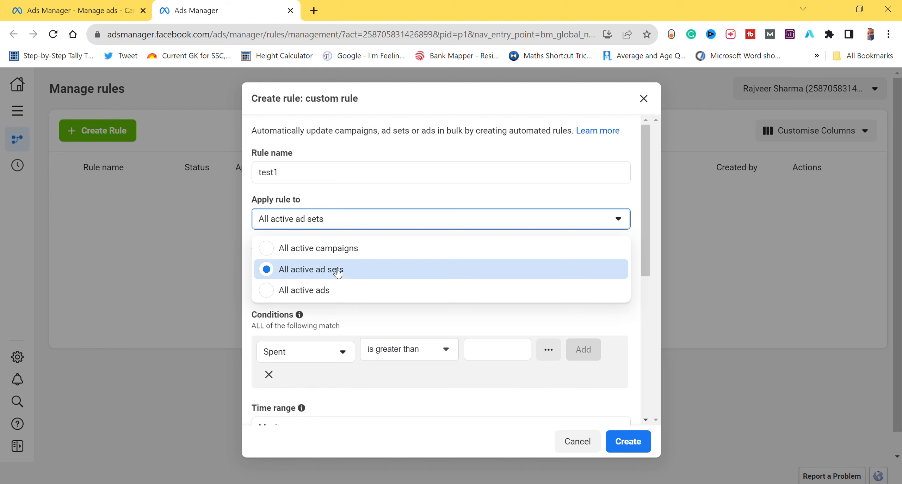
left_click(304, 291)
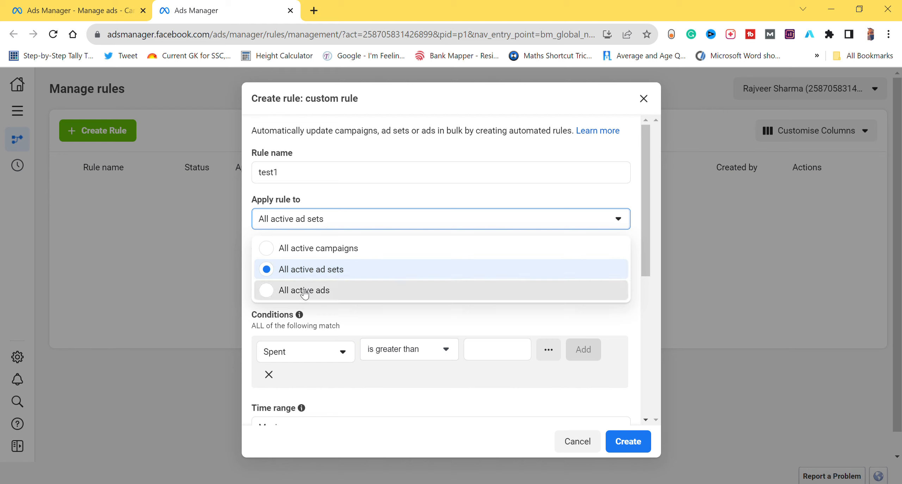
left_click(316, 226)
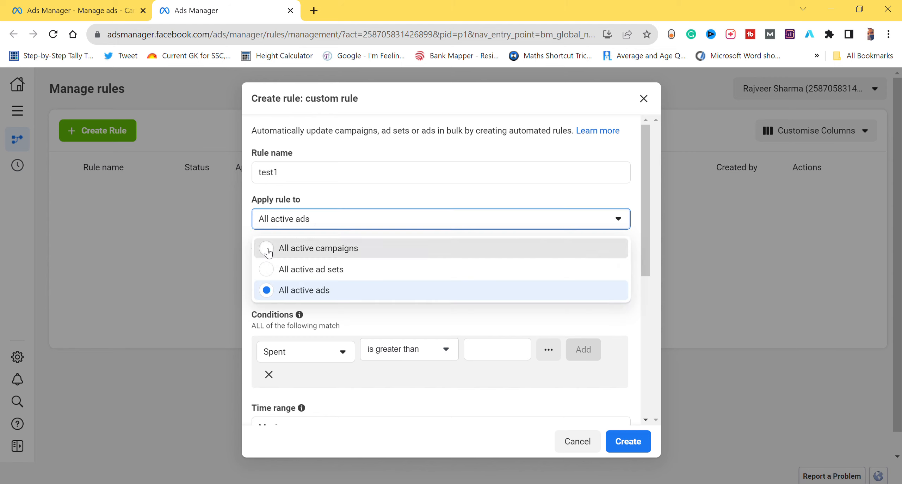
left_click(268, 252)
left_click(305, 222)
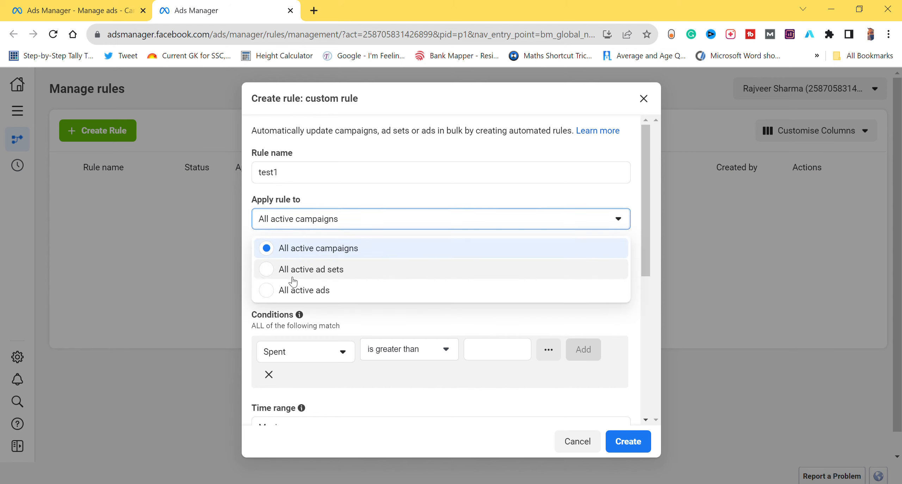
left_click(267, 270)
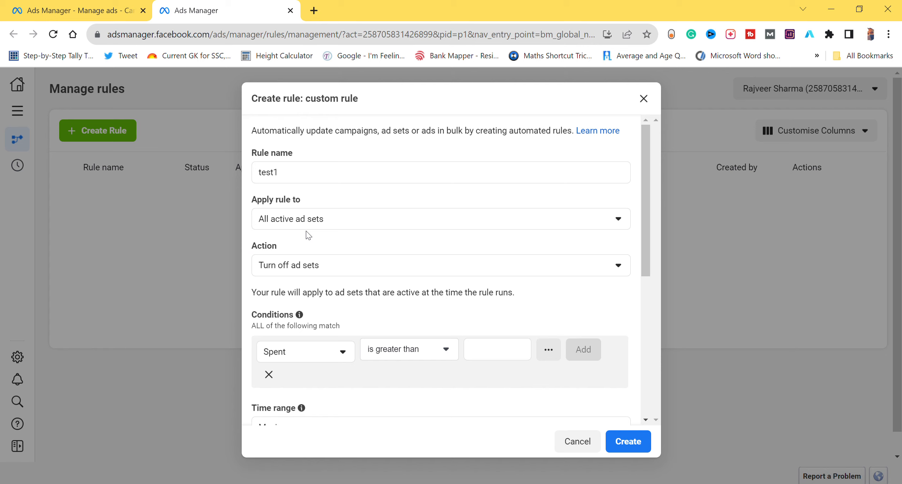
Review the available rule actions and choose Increase daily budget by.
scroll(308, 234, "down", 2)
scroll(309, 235, "up", 1)
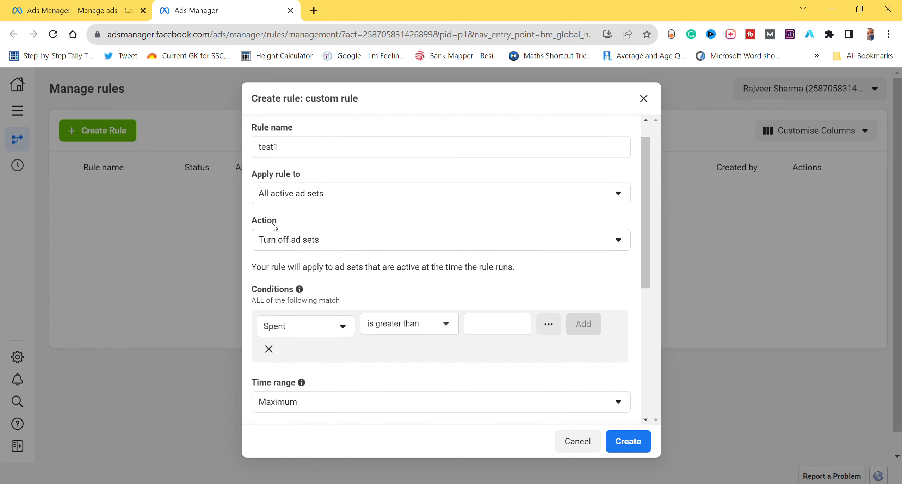
left_click(352, 248)
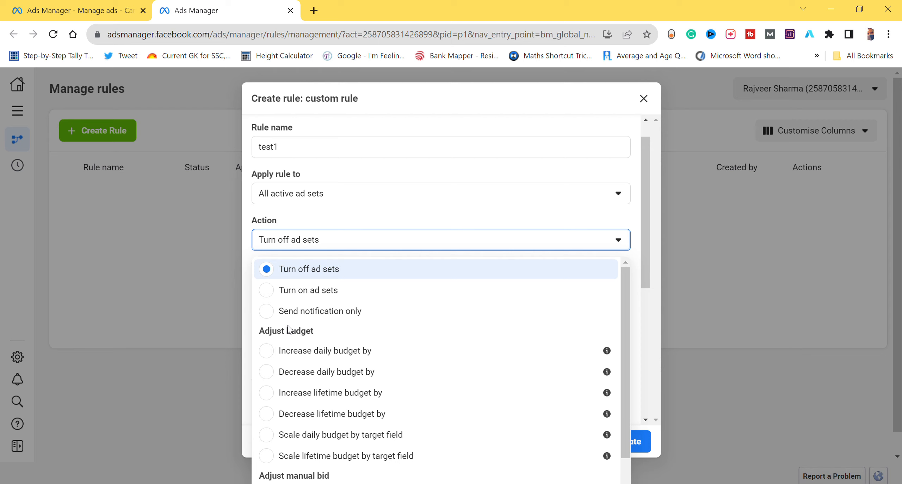
scroll(344, 319, "down", 1)
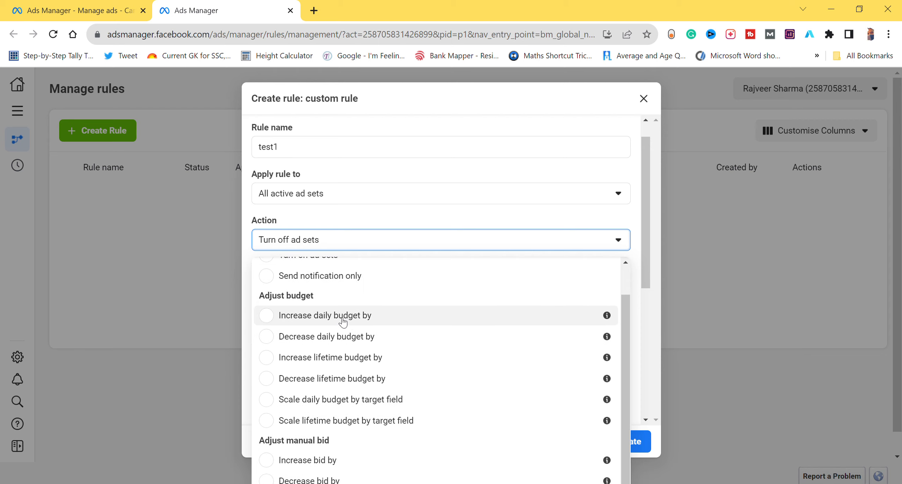
scroll(344, 319, "up", 1)
scroll(315, 298, "down", 1)
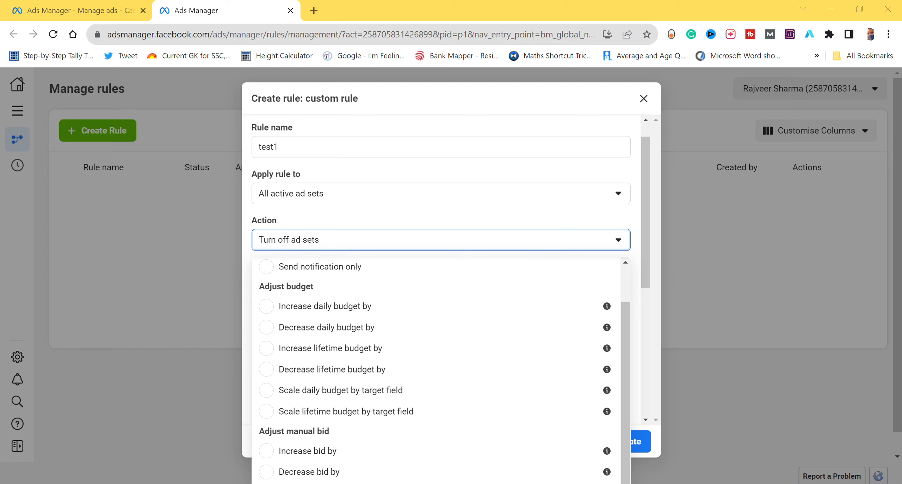
scroll(352, 352, "up", 1)
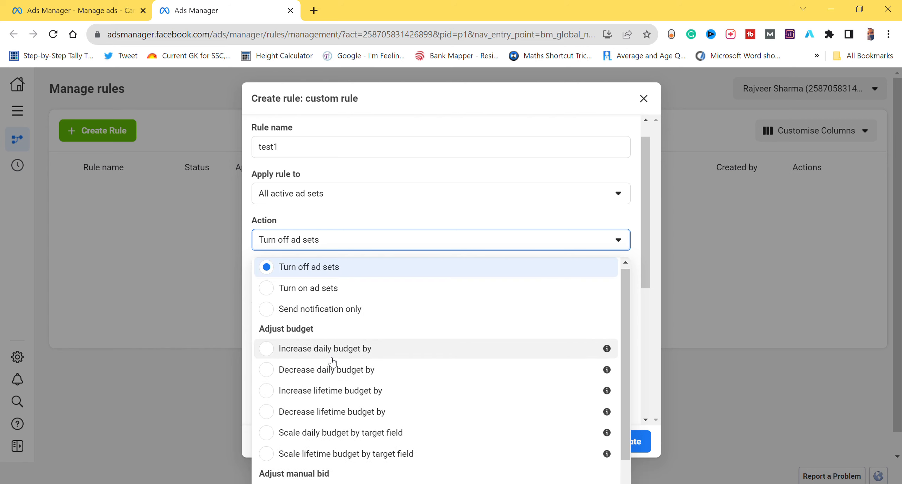
scroll(333, 361, "down", 1)
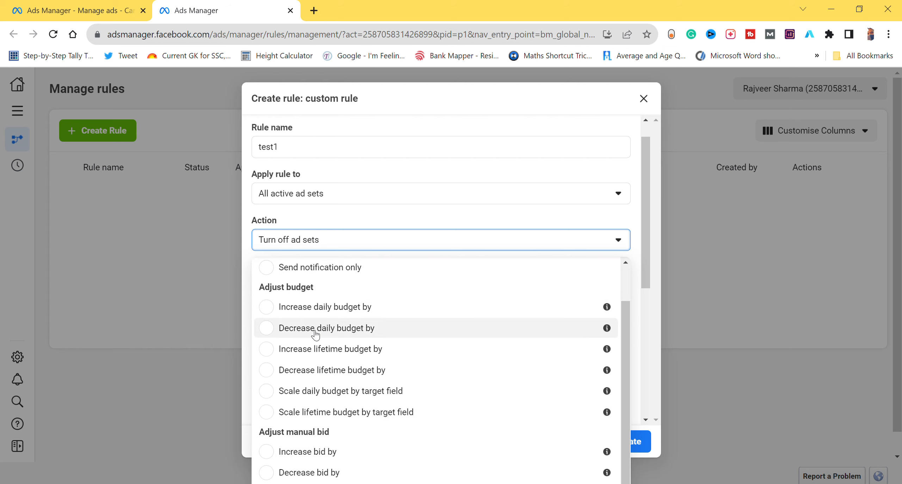
scroll(306, 326, "down", 1)
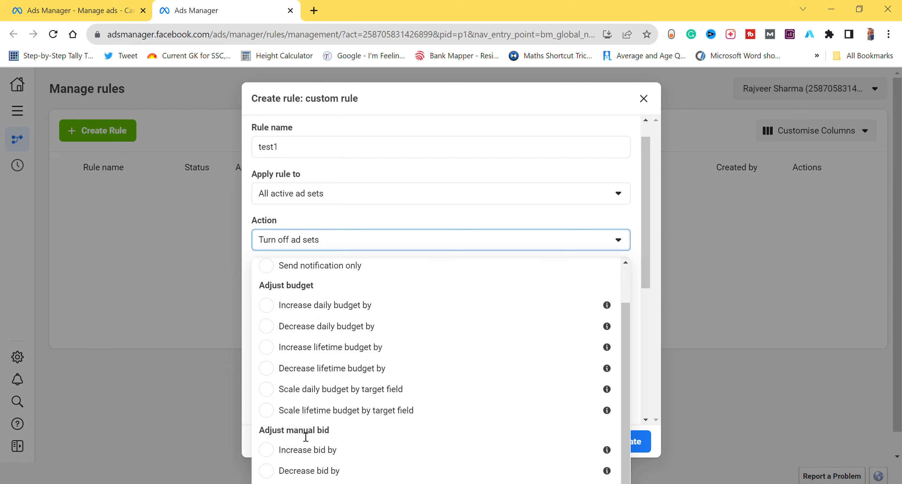
scroll(291, 366, "up", 1)
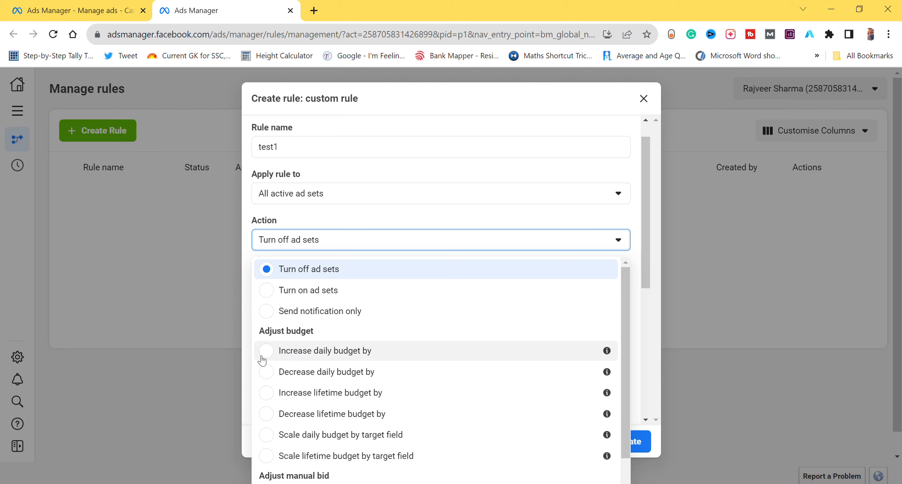
scroll(268, 370, "down", 1)
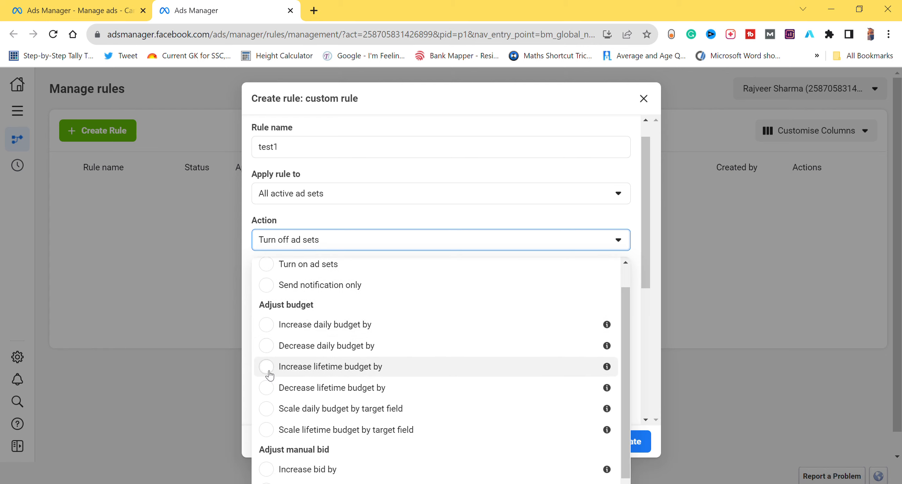
left_click(272, 331)
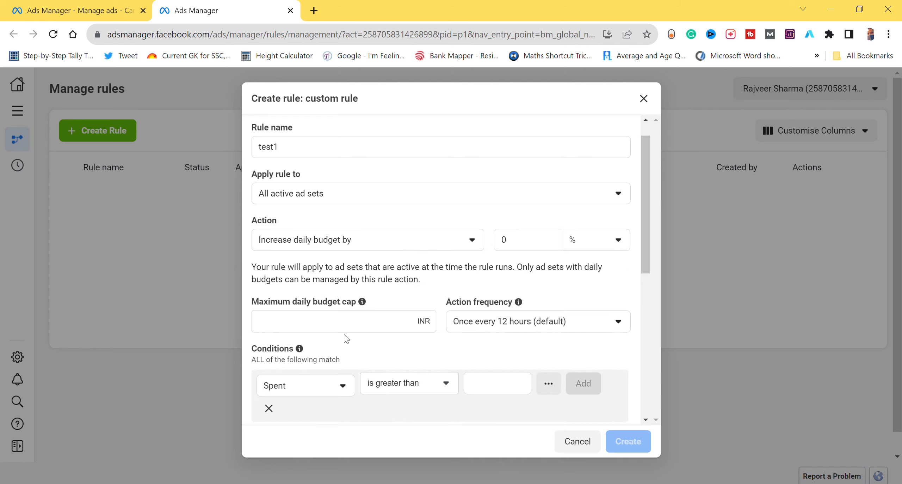
Change the rule's action to Scale daily budget by target field.
scroll(347, 338, "down", 1)
left_click(380, 216)
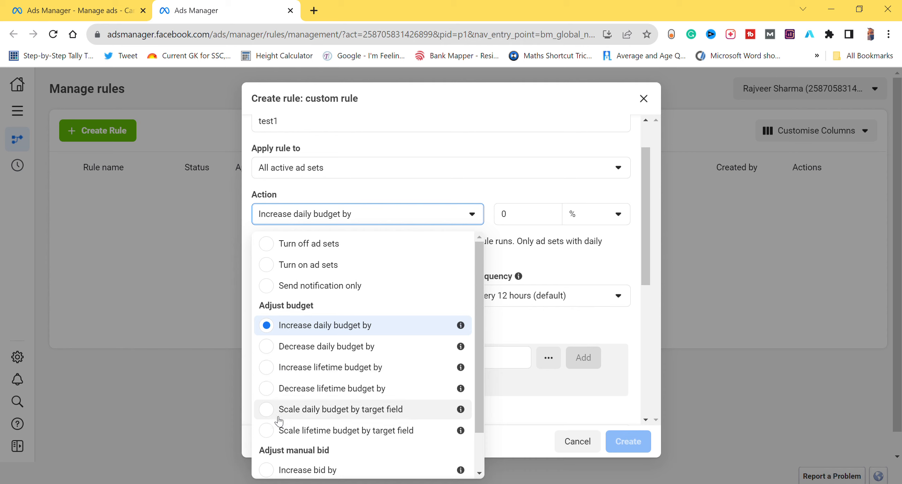
scroll(279, 420, "down", 1)
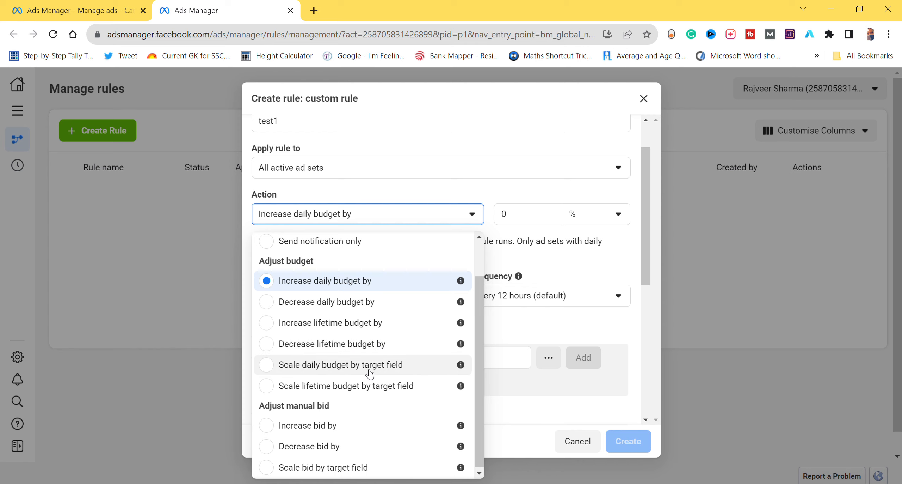
left_click(267, 364)
Set the rule's target field to Mobile app purchase ROAS with a target value of 10.
scroll(429, 270, "down", 2)
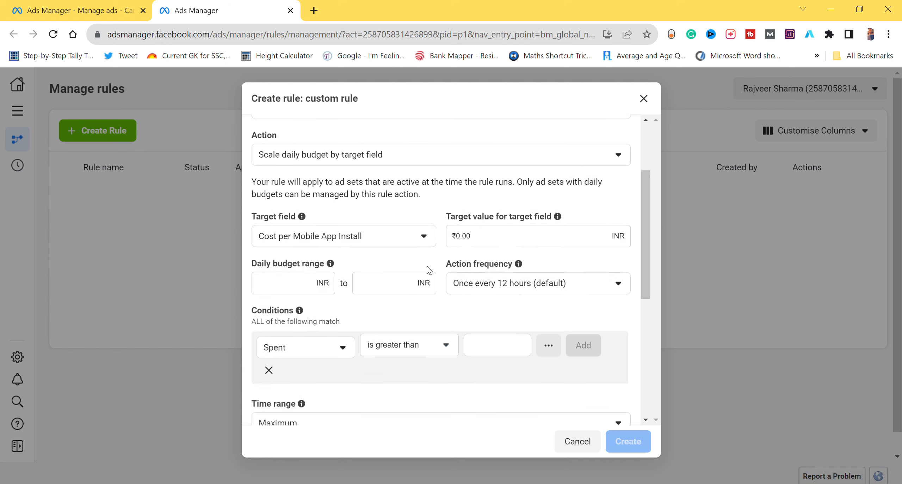
left_click(345, 242)
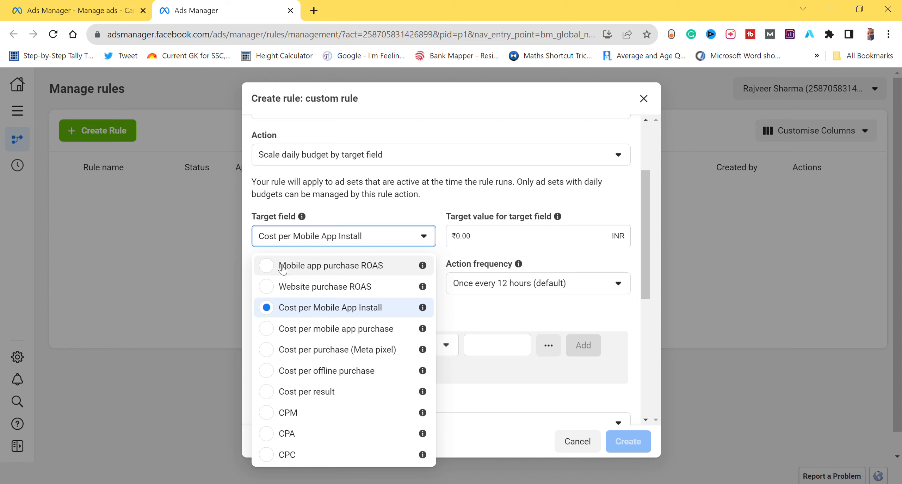
left_click(266, 265)
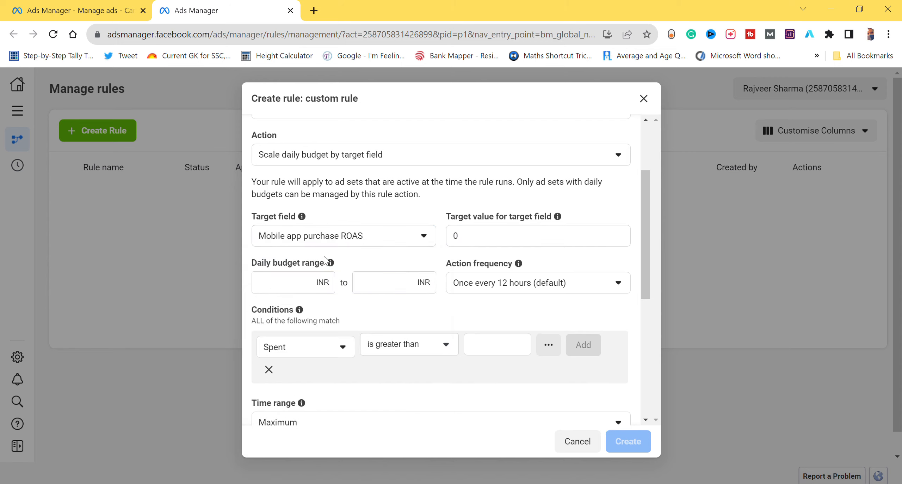
left_click(494, 245)
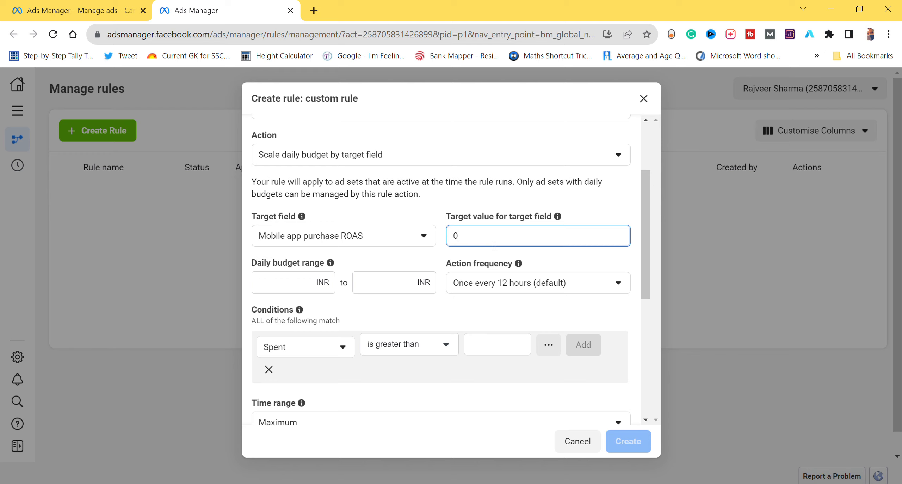
type("1")
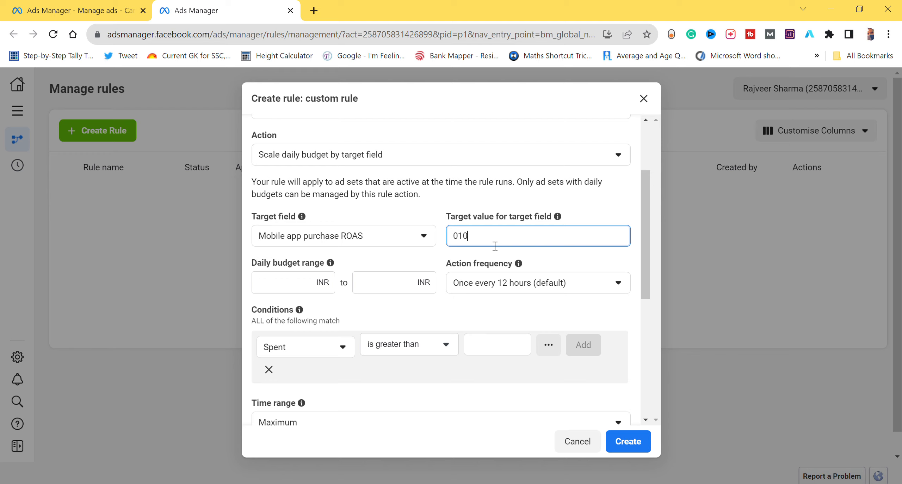
key("BackSpace")
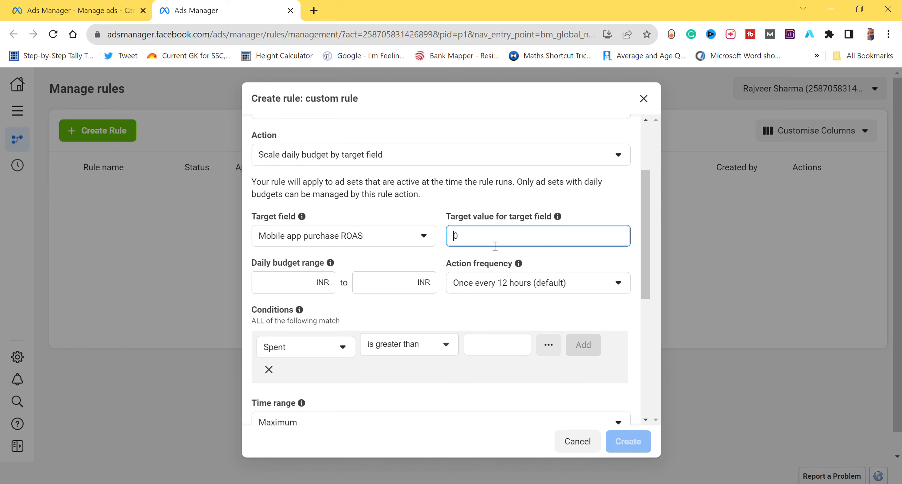
type("1")
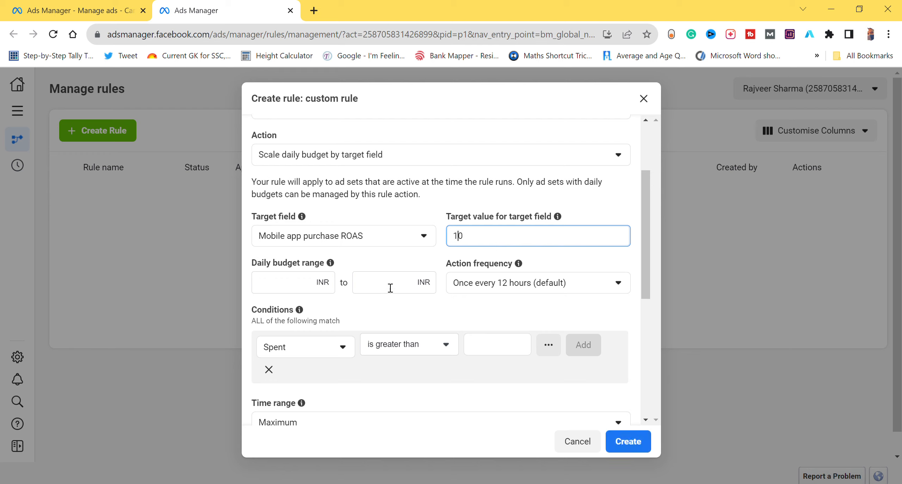
Set the rule's daily budget range to 500–700 INR and its action frequency to Once daily.
left_click(374, 271)
left_click(313, 284)
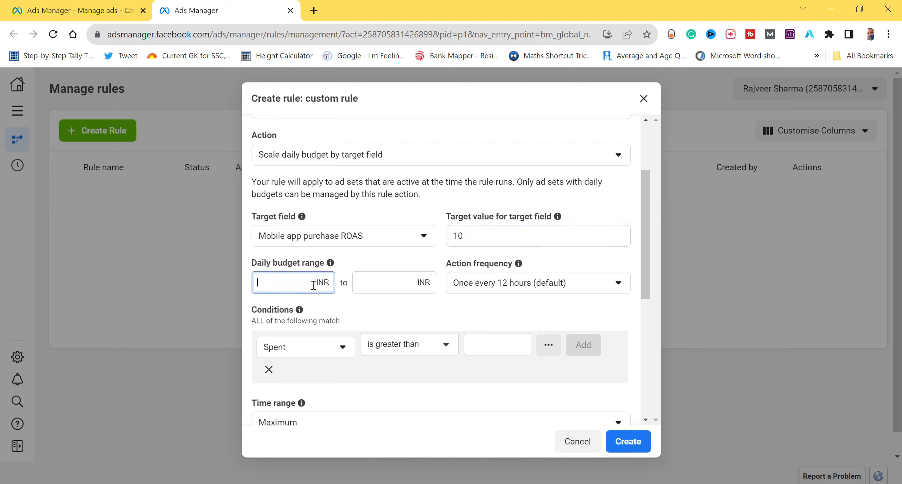
type("500")
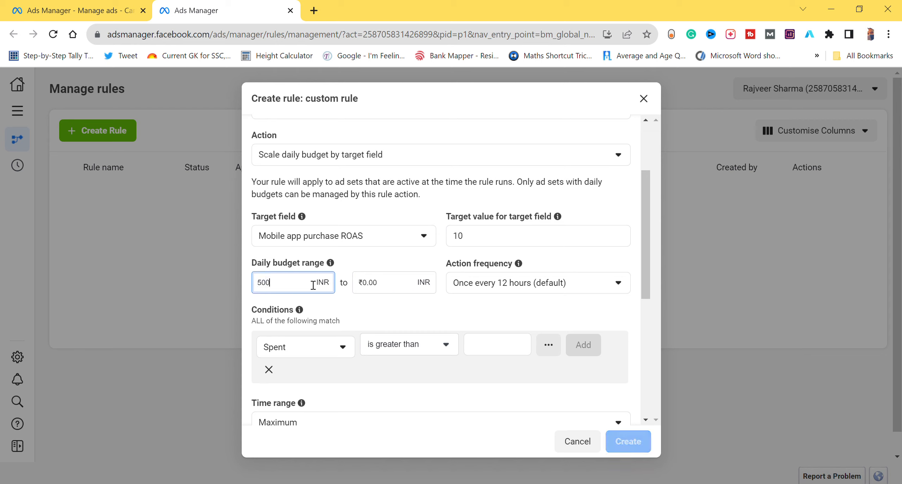
left_click(394, 287)
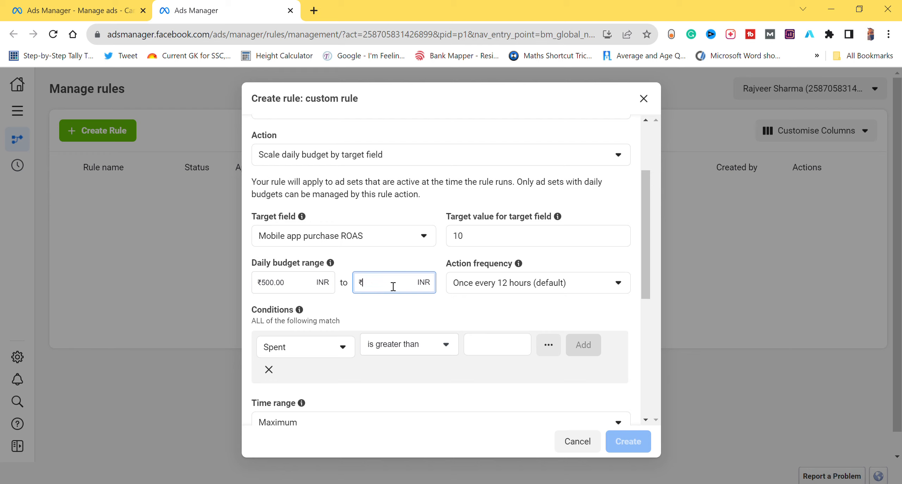
type("700")
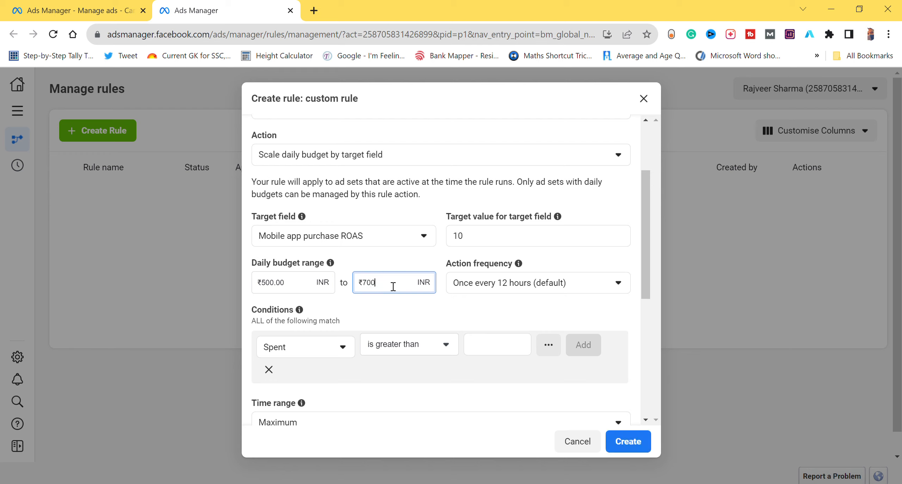
left_click(433, 303)
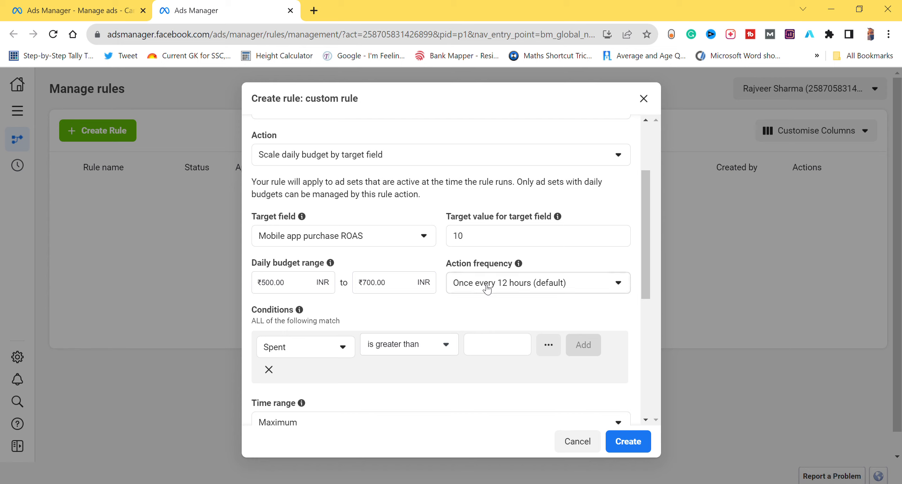
left_click(499, 290)
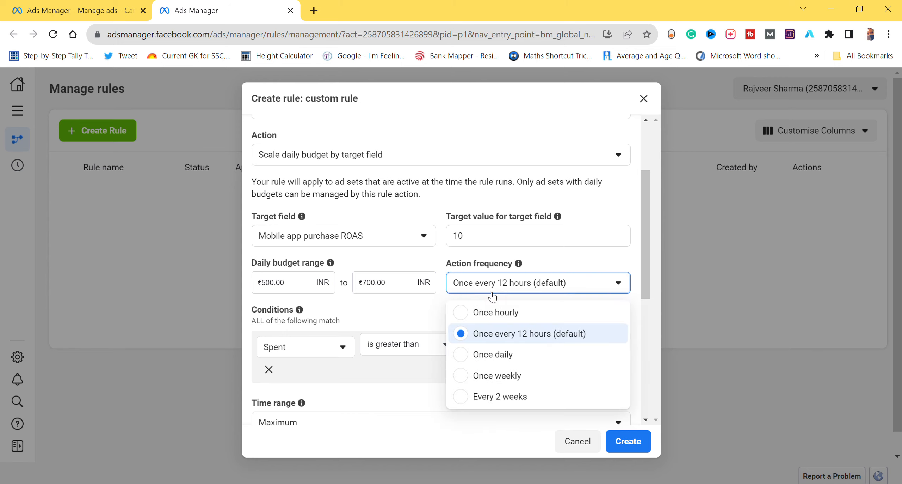
left_click(461, 354)
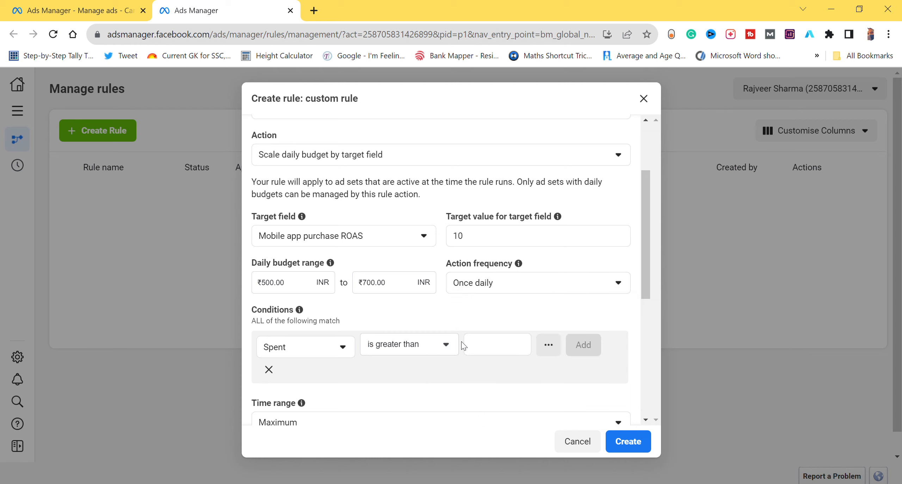
Review the metrics and metric categories available for the rule's condition, from the most common ones to Other.
left_click(314, 351)
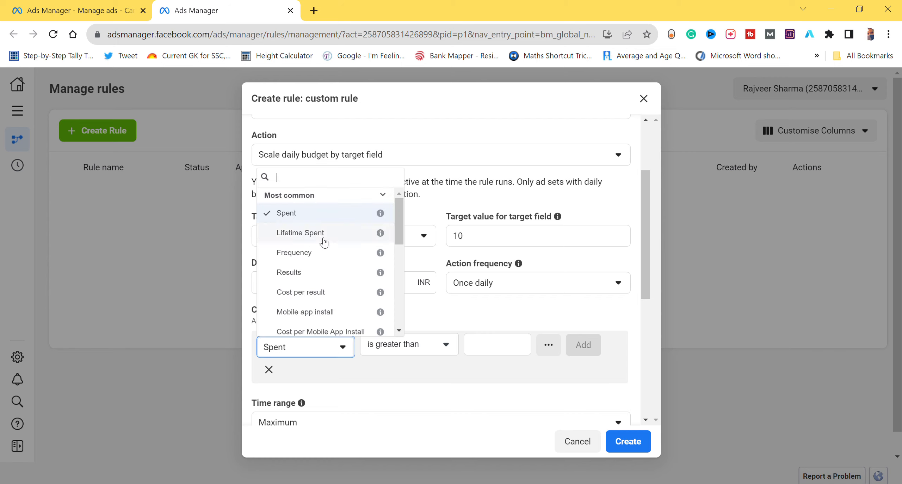
scroll(299, 276, "down", 1)
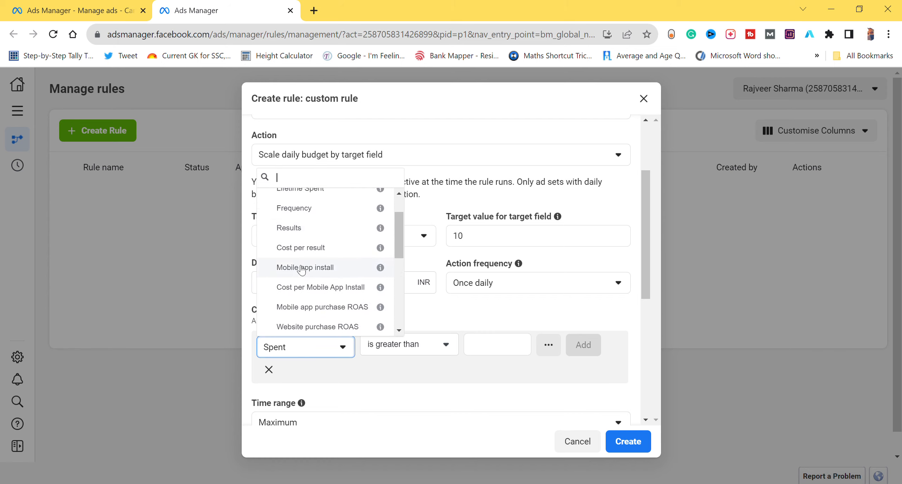
scroll(302, 255, "down", 2)
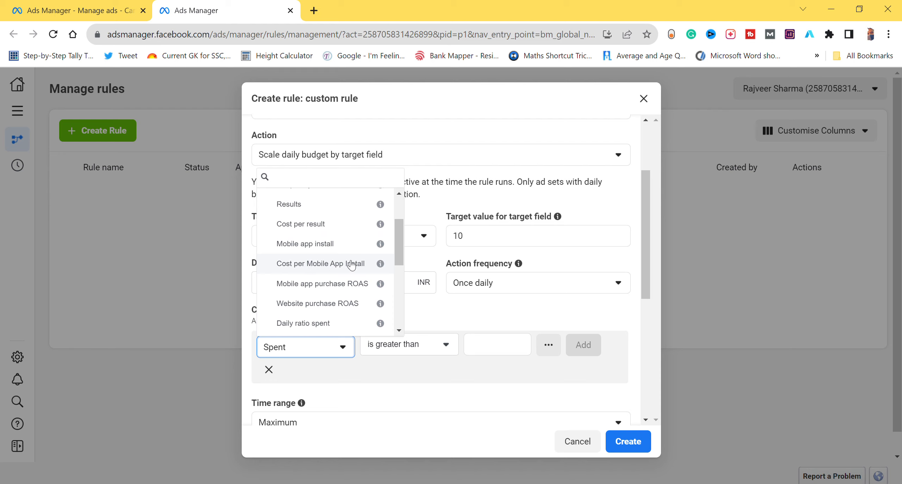
scroll(351, 265, "down", 1)
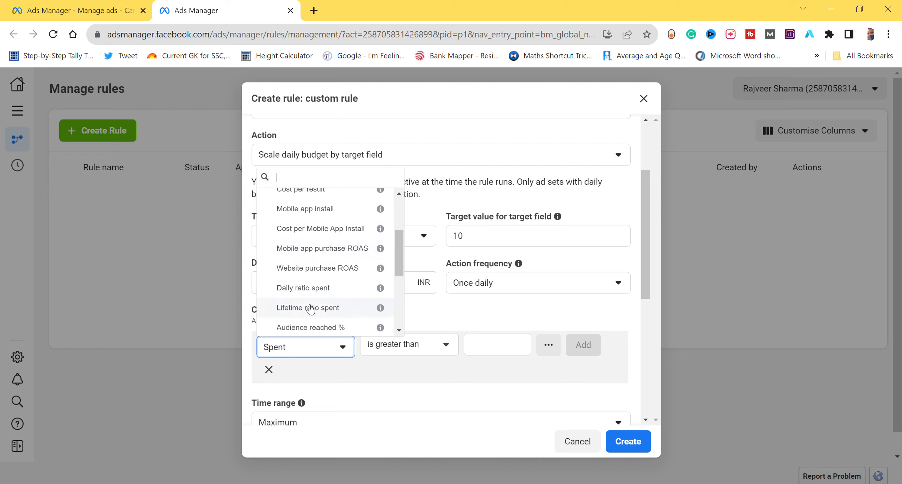
scroll(310, 309, "down", 1)
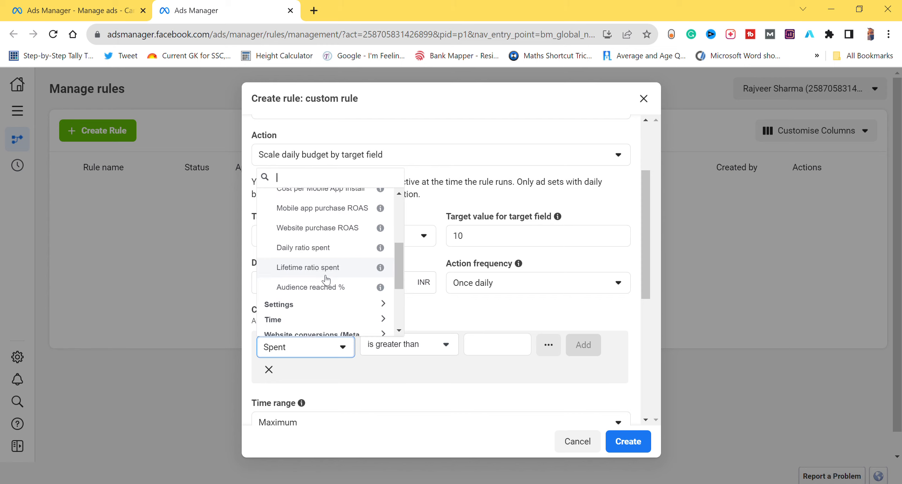
scroll(326, 278, "down", 1)
scroll(292, 266, "down", 1)
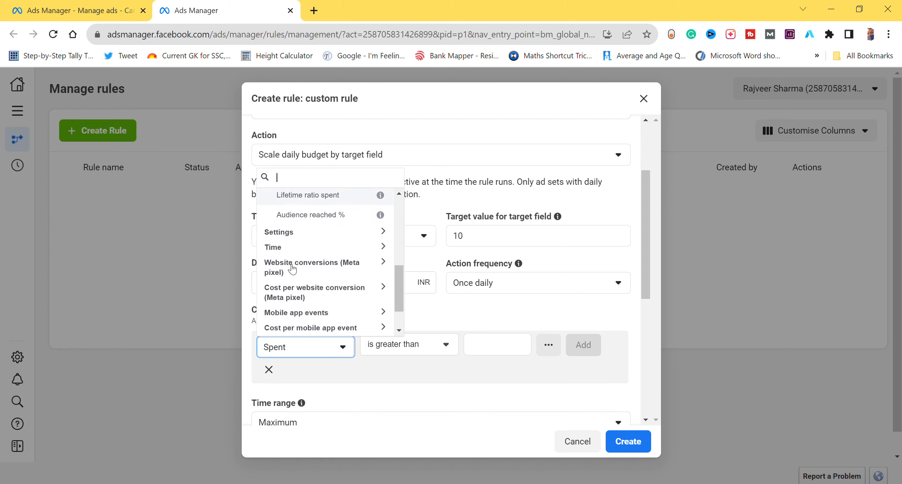
scroll(291, 268, "down", 1)
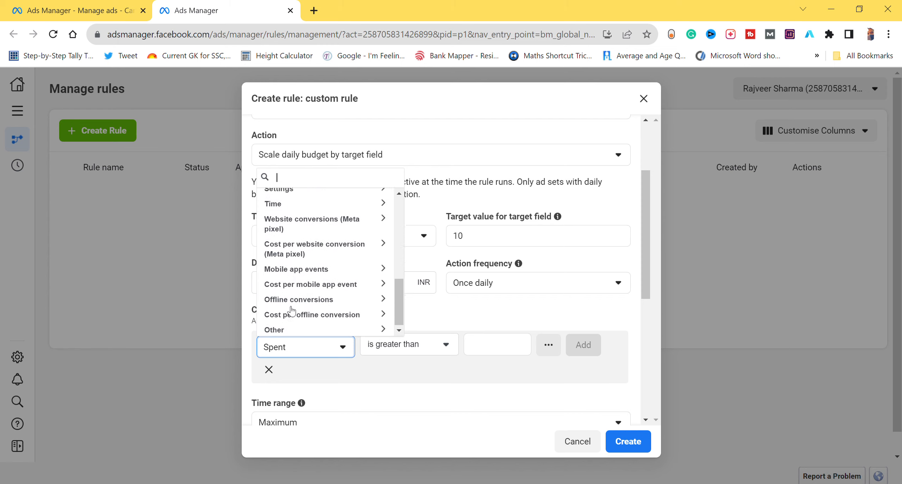
scroll(291, 310, "up", 2)
scroll(291, 310, "down", 2)
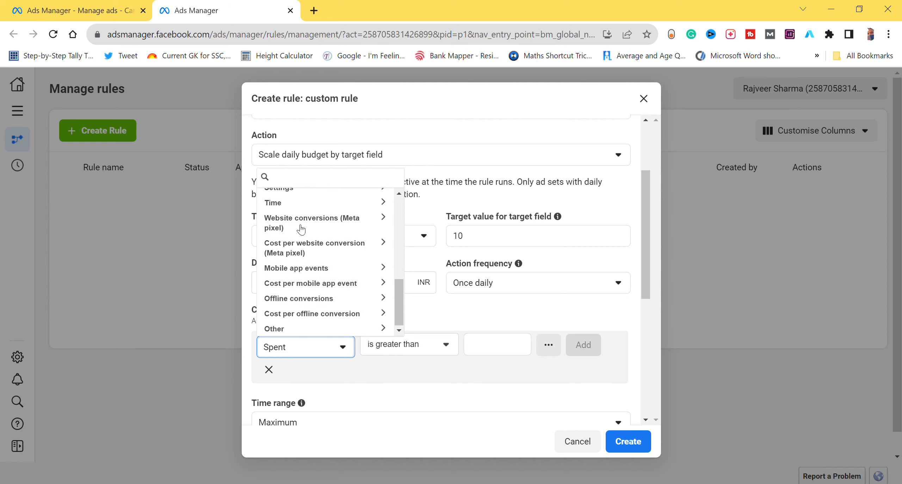
Examine the Website conversions (Meta pixel) metrics offered for the rule's condition.
left_click(326, 227)
scroll(314, 253, "down", 3)
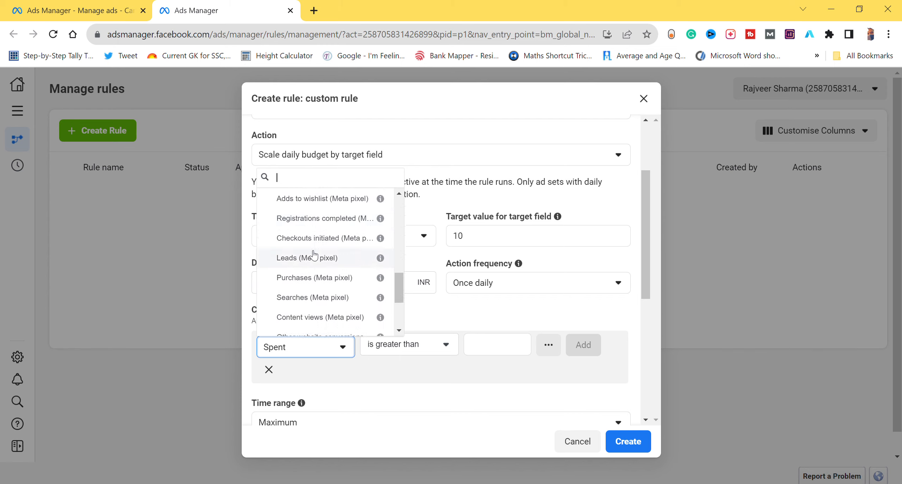
scroll(313, 253, "down", 1)
scroll(314, 254, "up", 3)
scroll(318, 244, "up", 1)
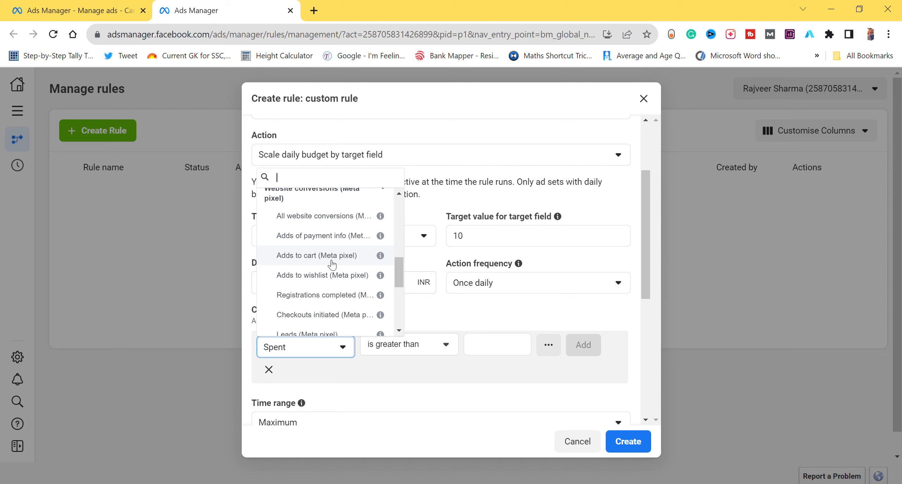
scroll(333, 265, "down", 1)
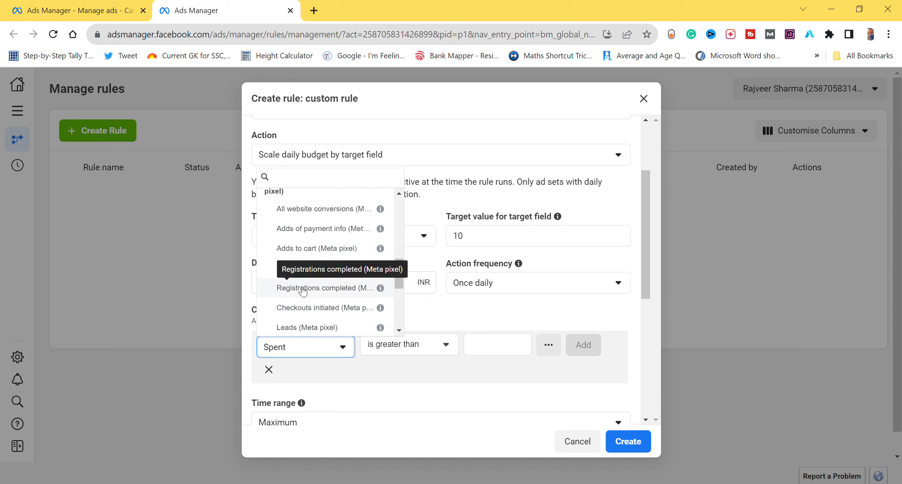
scroll(303, 289, "down", 1)
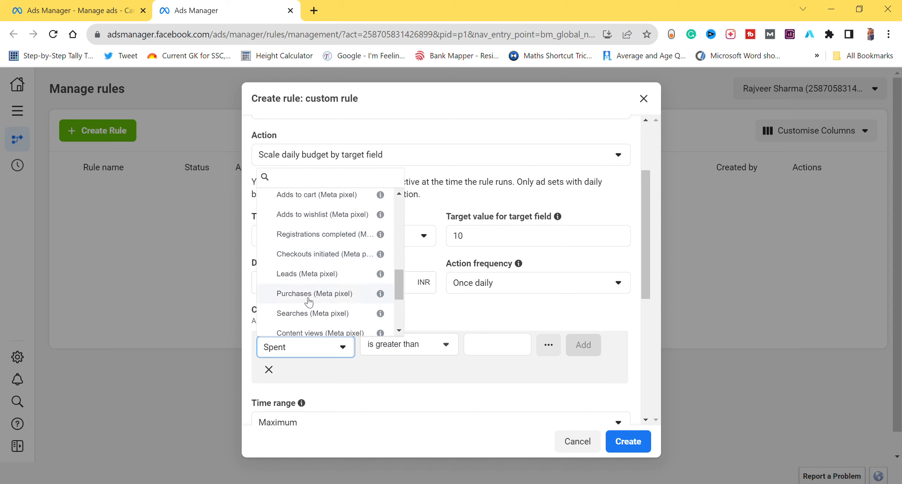
scroll(310, 297, "down", 1)
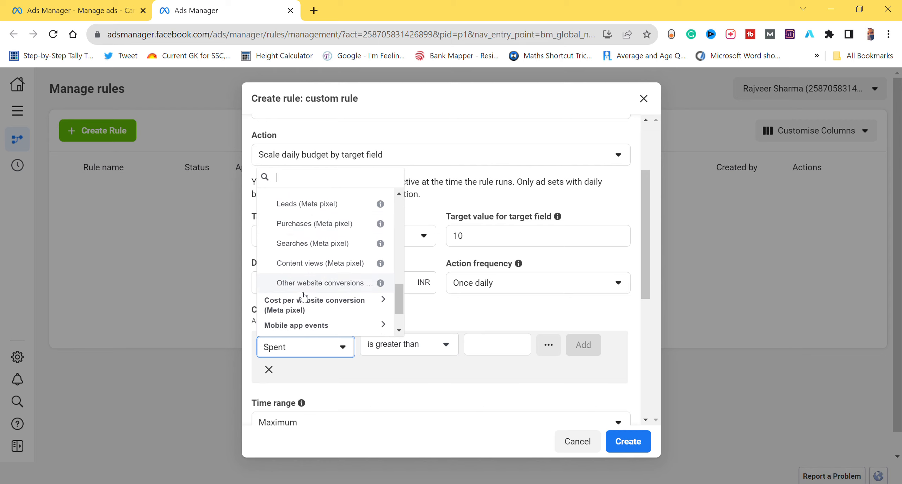
scroll(303, 296, "down", 1)
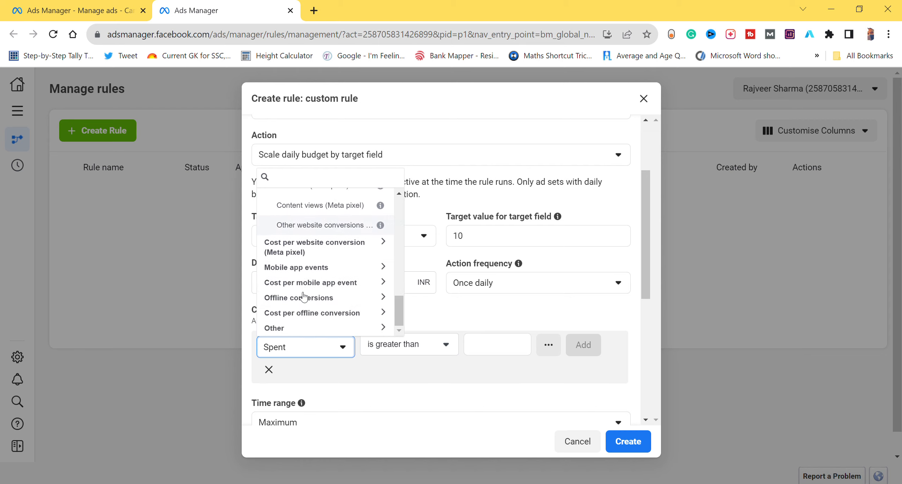
Examine the Mobile app events and Offline conversions metrics offered for the rule's condition.
left_click(331, 268)
scroll(331, 268, "down", 1)
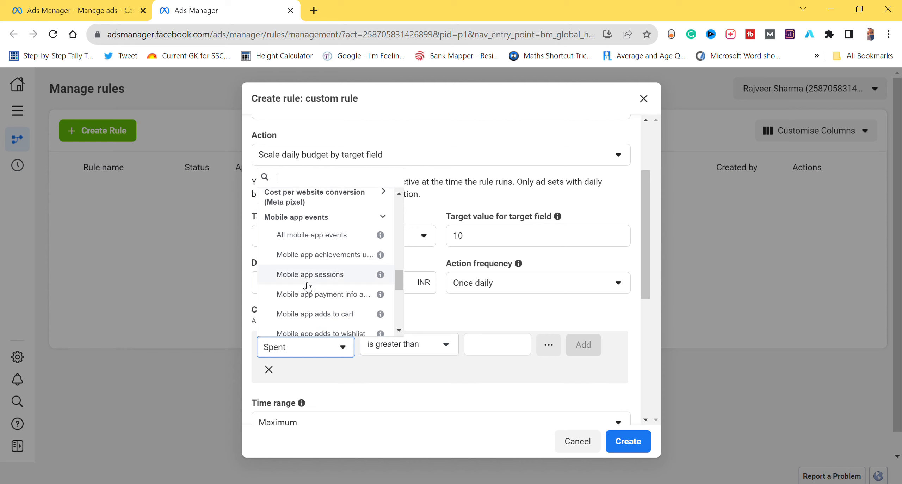
scroll(331, 285, "down", 1)
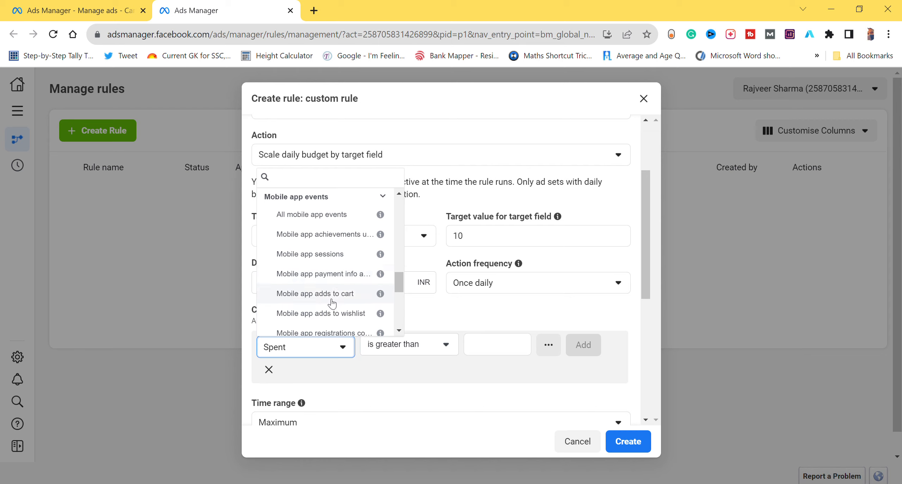
scroll(331, 299, "down", 1)
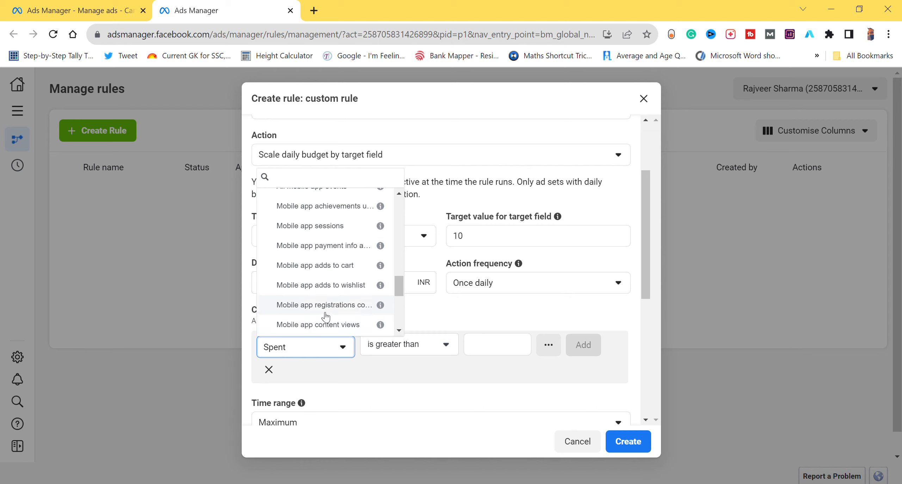
scroll(326, 316, "down", 1)
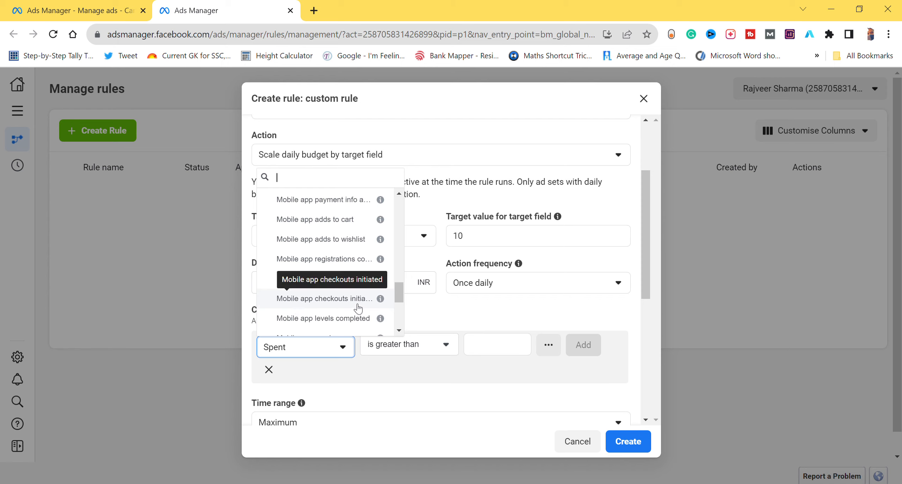
scroll(358, 307, "down", 4)
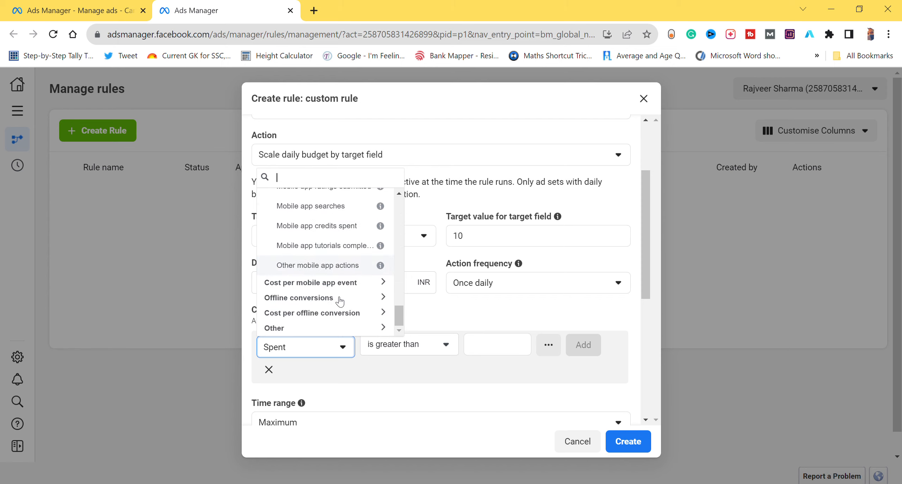
left_click(339, 300)
scroll(339, 301, "down", 3)
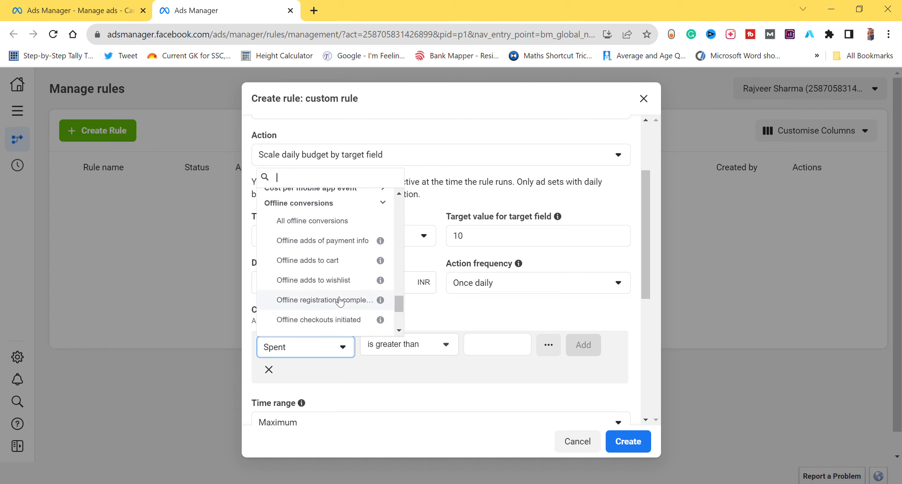
Keep Spent is greater than as the rule's condition and set its threshold to 10 INR.
left_click(428, 307)
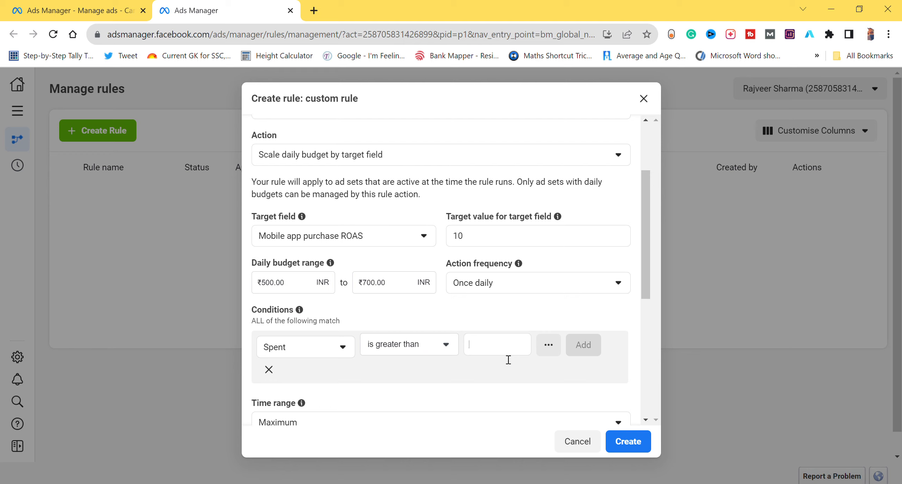
type("10")
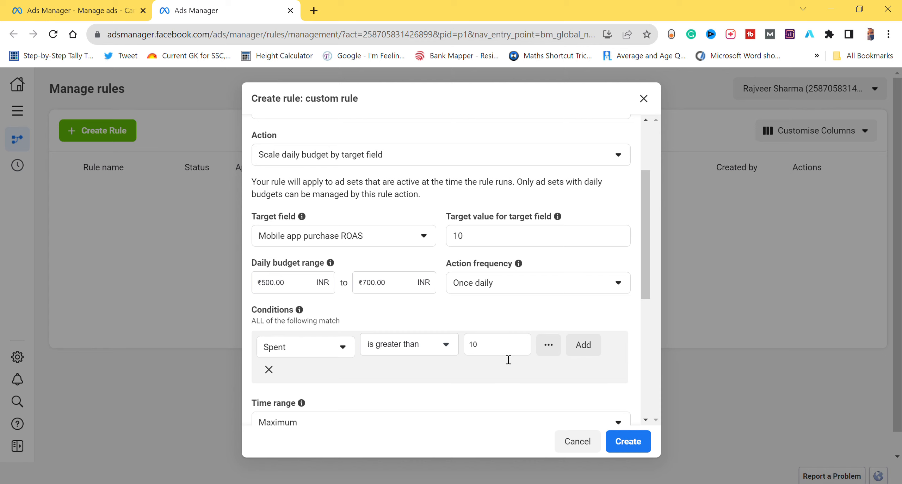
left_click(481, 383)
Set the rule's time range to Last 2 days.
scroll(479, 379, "down", 5)
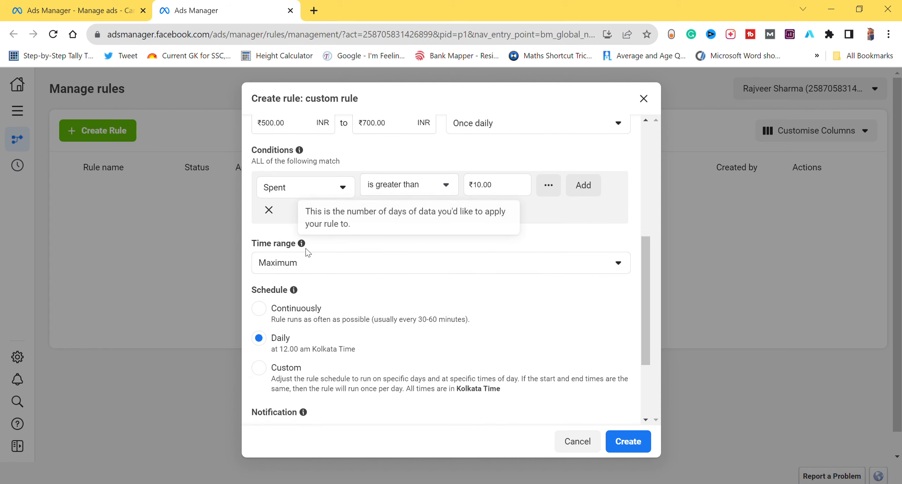
left_click(307, 264)
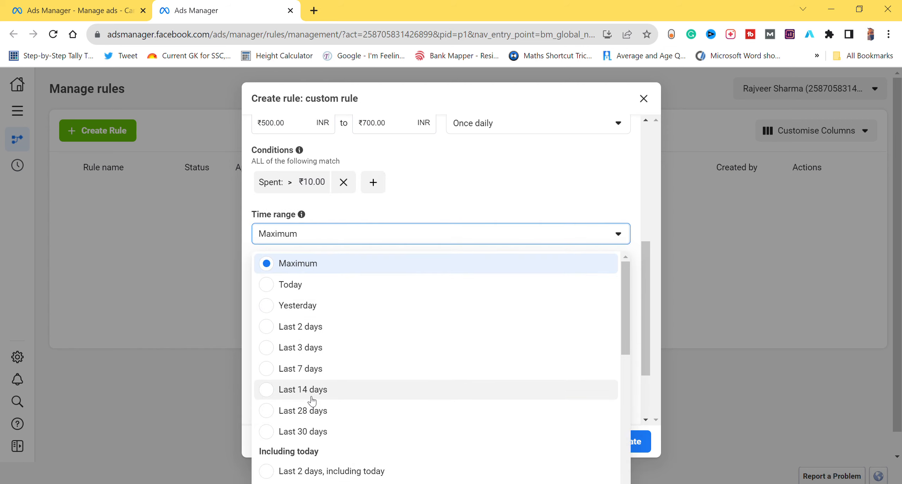
scroll(303, 370, "down", 2)
scroll(317, 371, "up", 2)
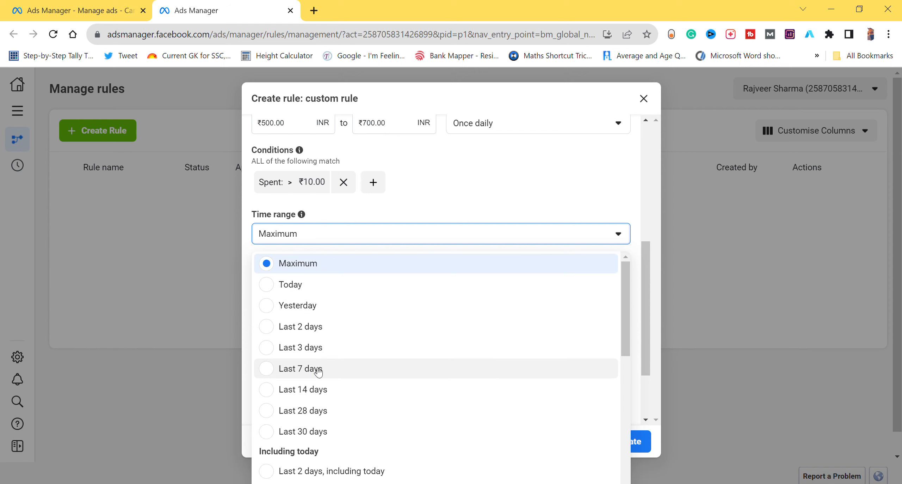
left_click(275, 328)
Change the rule's schedule to Custom so that specific days and times can be chosen.
scroll(307, 313, "down", 1)
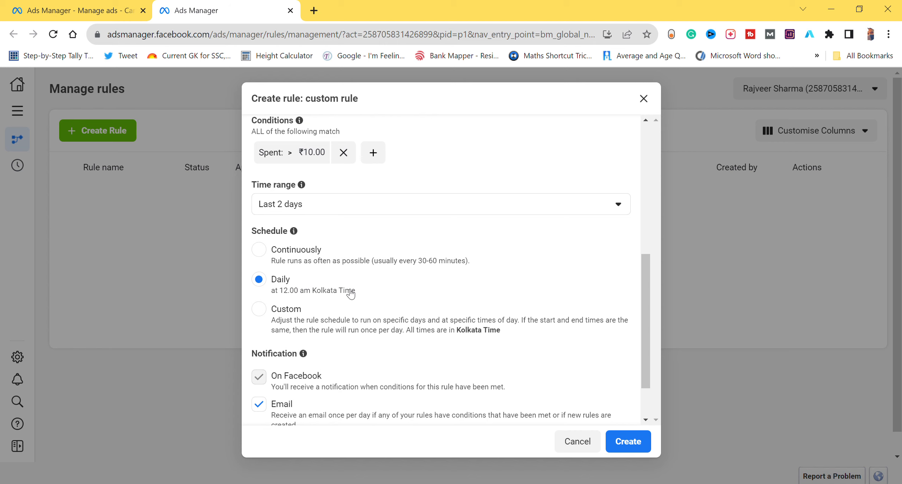
scroll(351, 292, "down", 2)
left_click(260, 255)
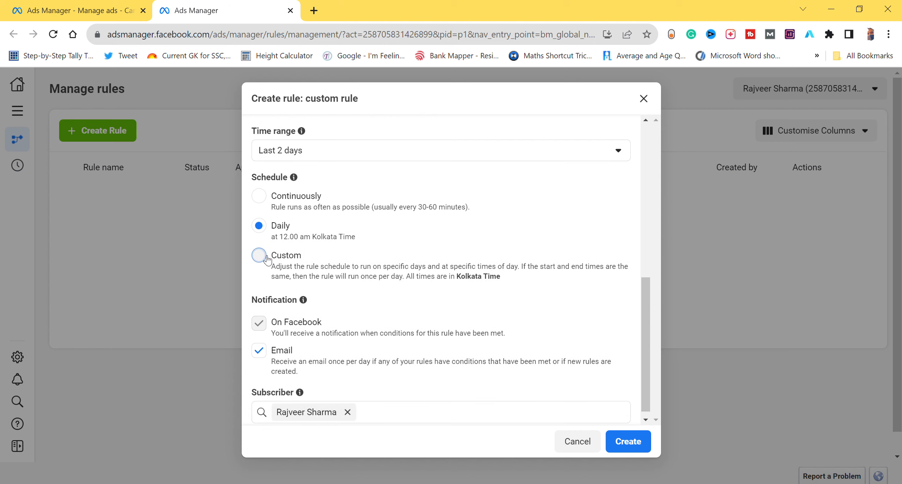
scroll(353, 349, "down", 2)
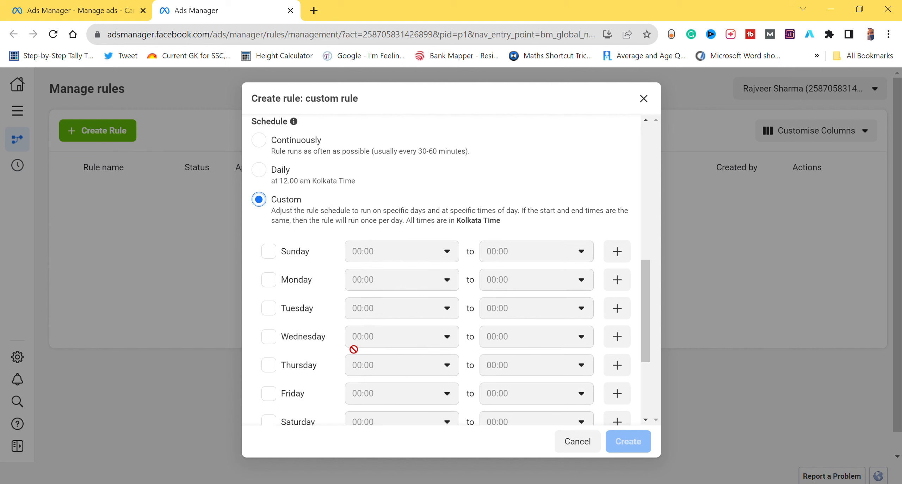
Change the rule's schedule from Custom to Daily so that it runs once a day at 12.00 am Kolkata Time.
scroll(313, 314, "down", 3)
scroll(313, 315, "up", 2)
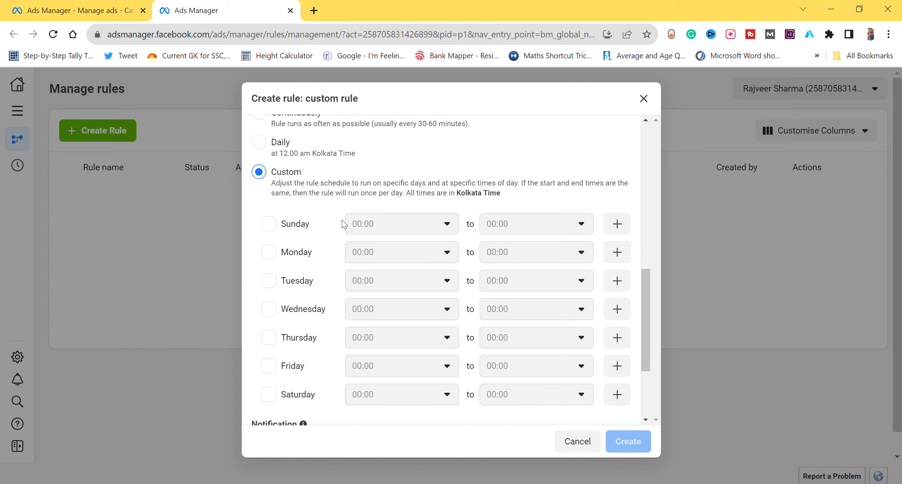
scroll(346, 222, "up", 1)
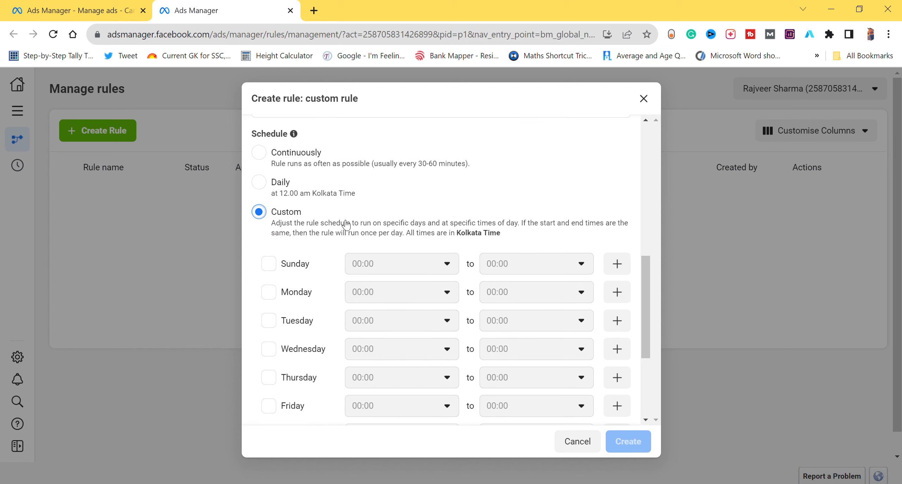
left_click(259, 182)
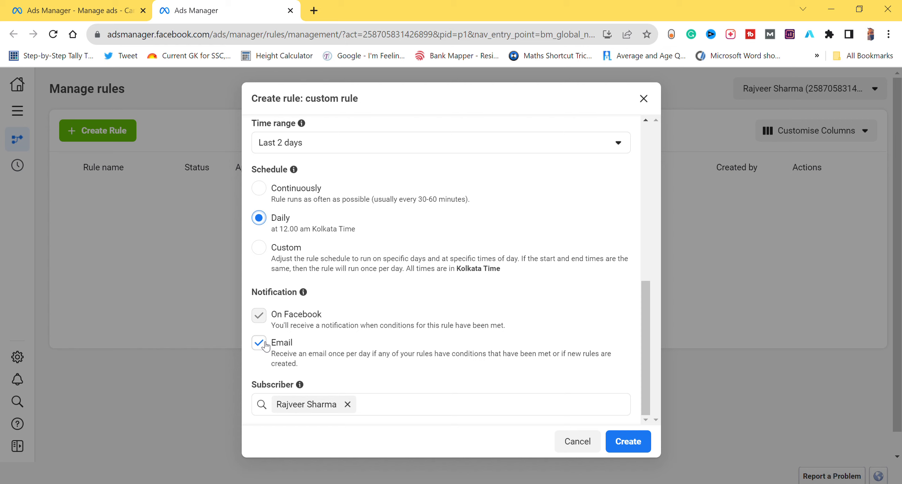
Create the custom rule test1 with the configured settings and dismiss the confirmation dialog.
scroll(395, 299, "up", 2)
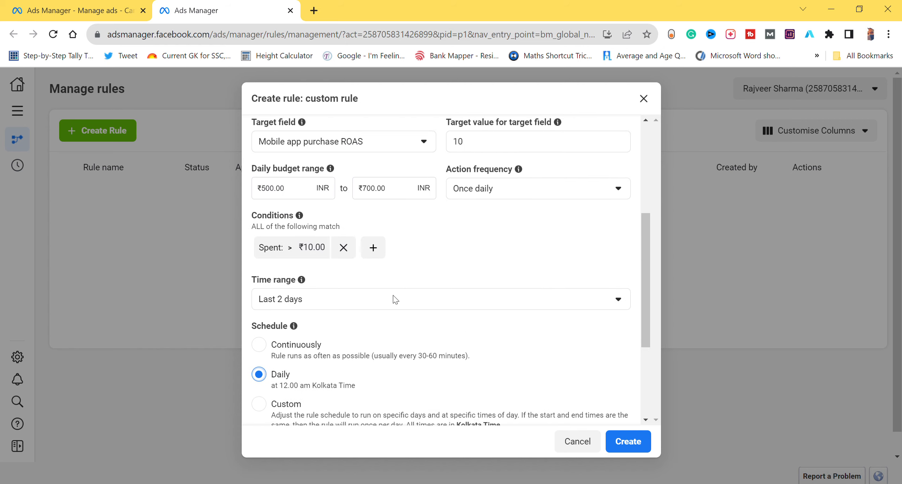
left_click(636, 436)
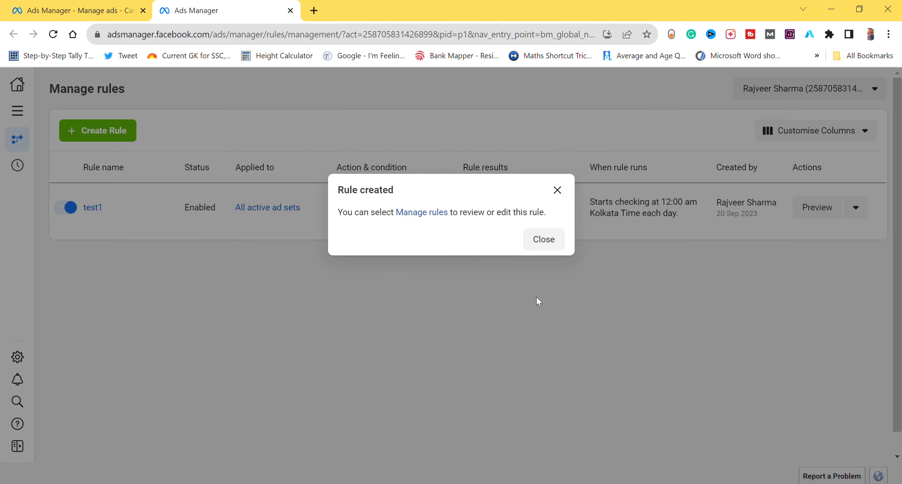
left_click(549, 238)
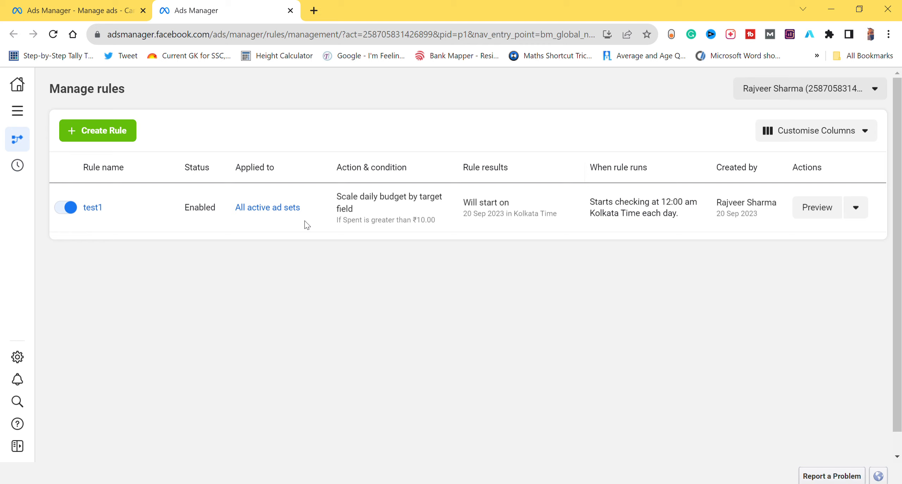
View the rule types offered for a new rule and close the selection without creating another one.
left_click(112, 129)
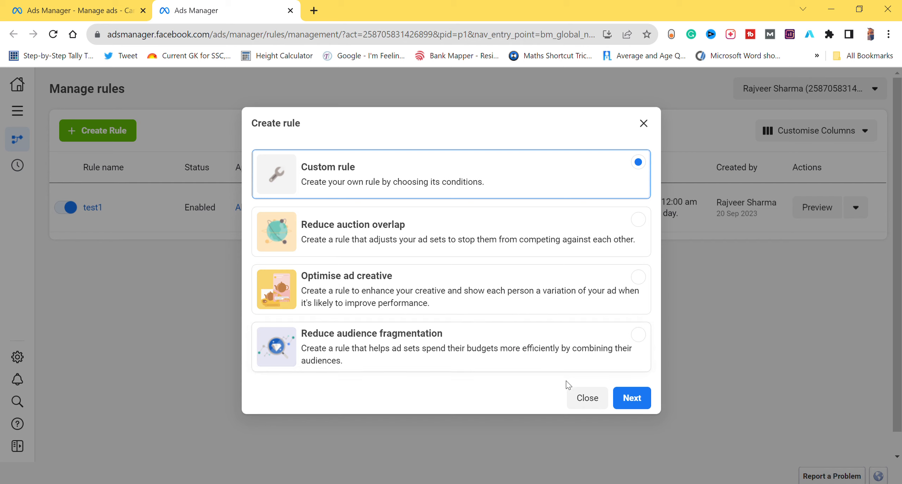
left_click(588, 398)
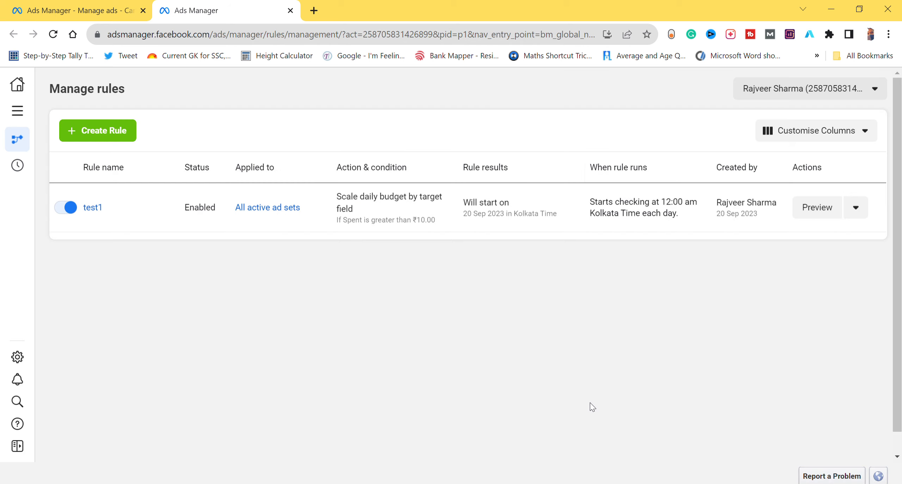